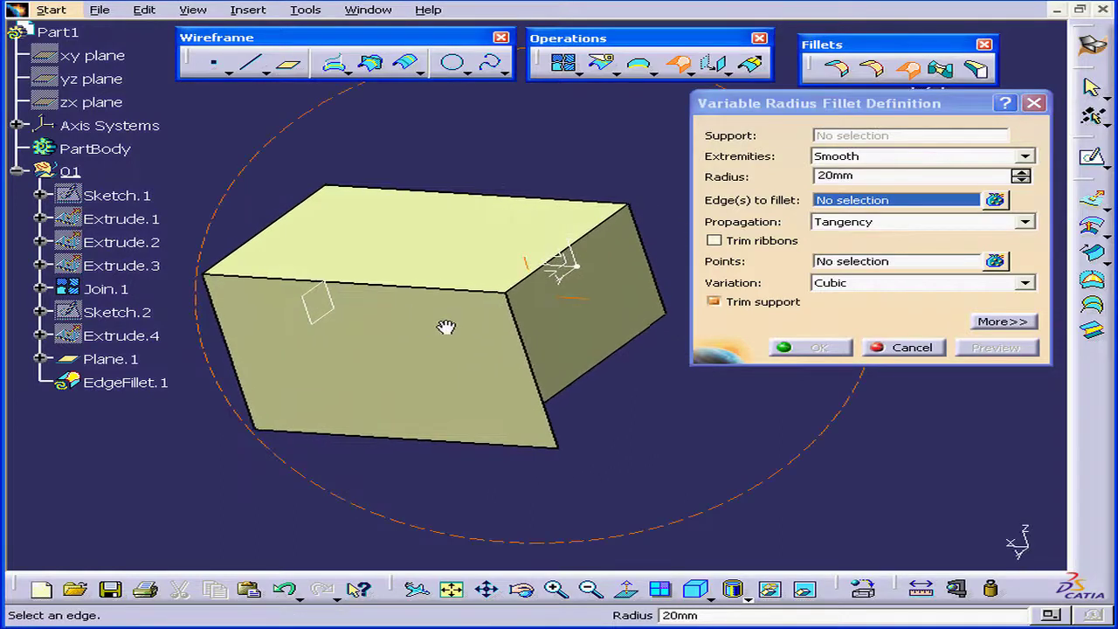
# Step: Select the upper front edge of the joined surface for the 20 mm variable radius fillet and preview it
pyautogui.click(472, 297)
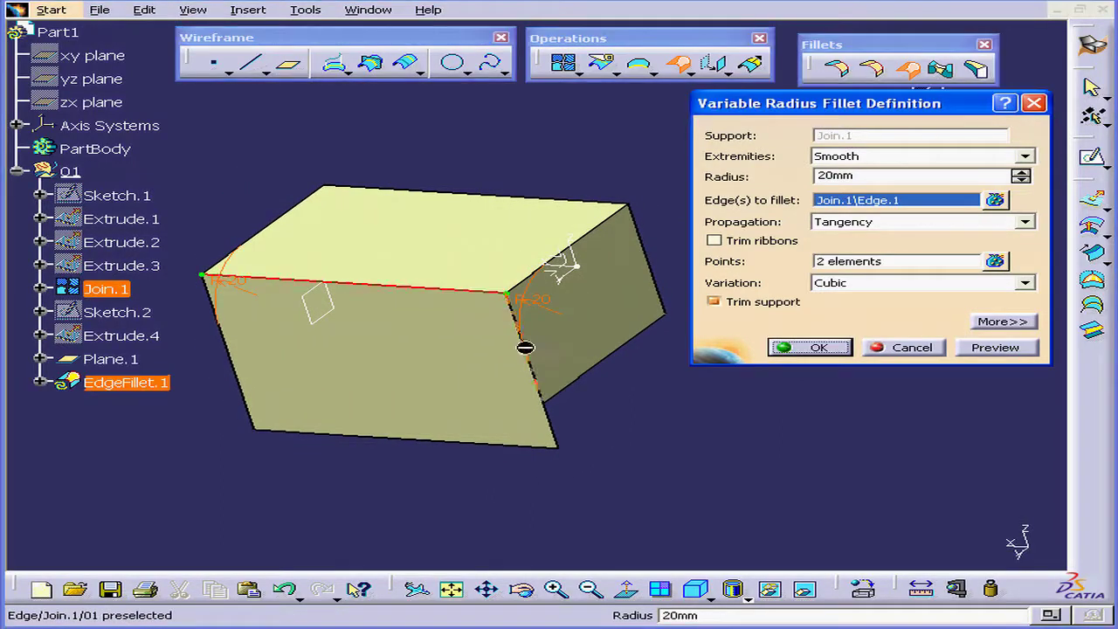
pyautogui.click(995, 347)
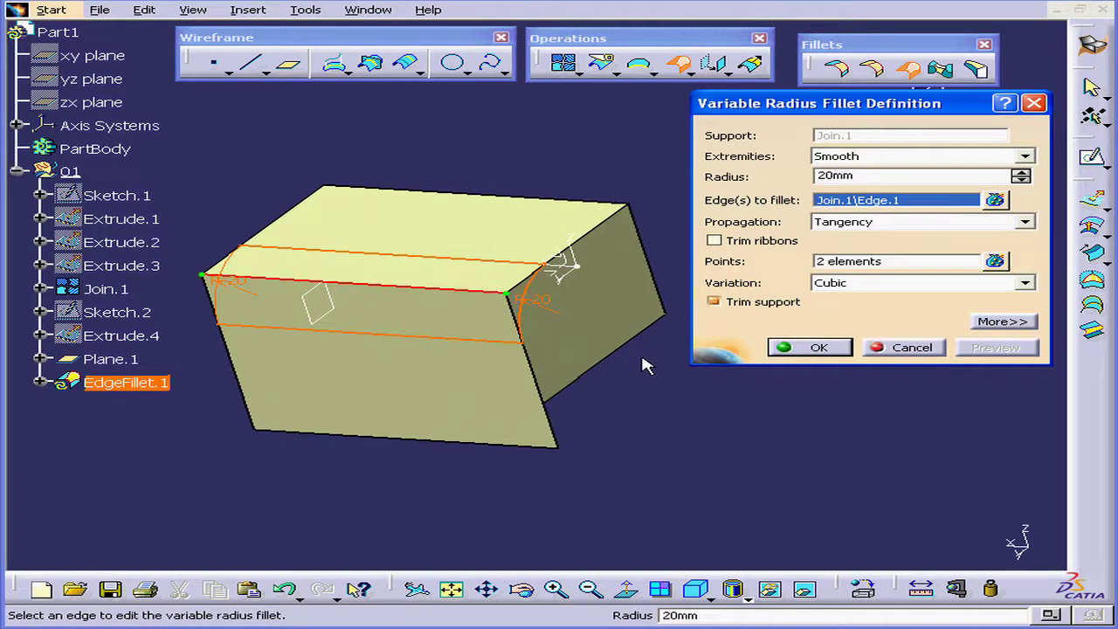
pyautogui.moveTo(472, 308)
pyautogui.mouseDown(button='middle')
pyautogui.moveTo(541, 302)
pyautogui.moveTo(481, 303)
pyautogui.moveTo(459, 318)
pyautogui.mouseUp(button='middle')
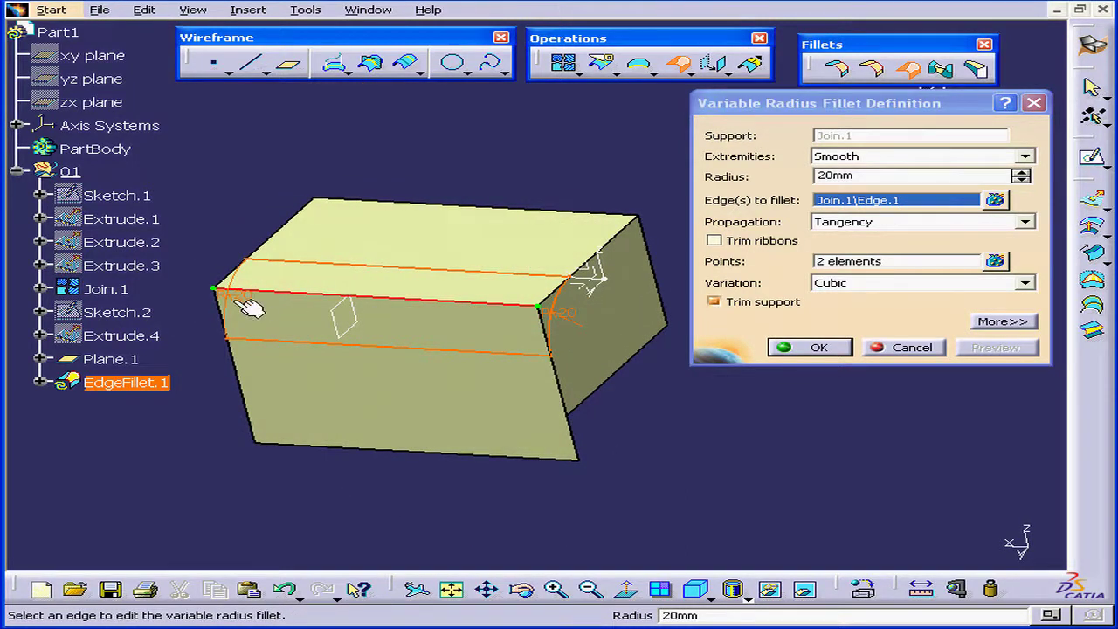
# Step: Set the fillet radius at the right end of the front edge to 10 mm and create the fillet with trimmed support
pyautogui.doubleClick(564, 314)
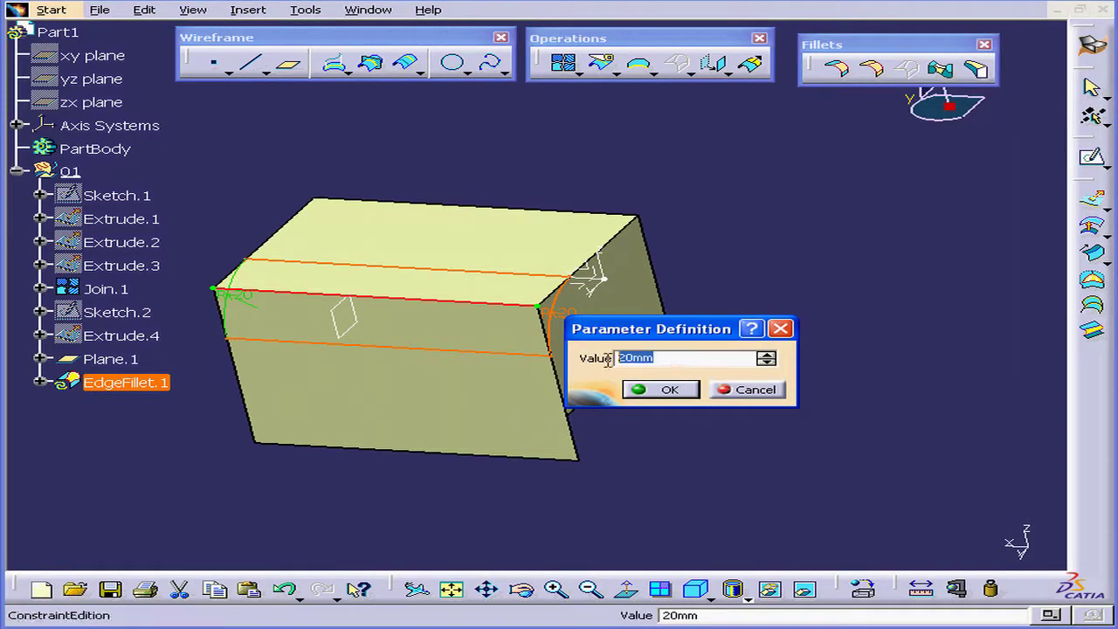
pyautogui.write('10')
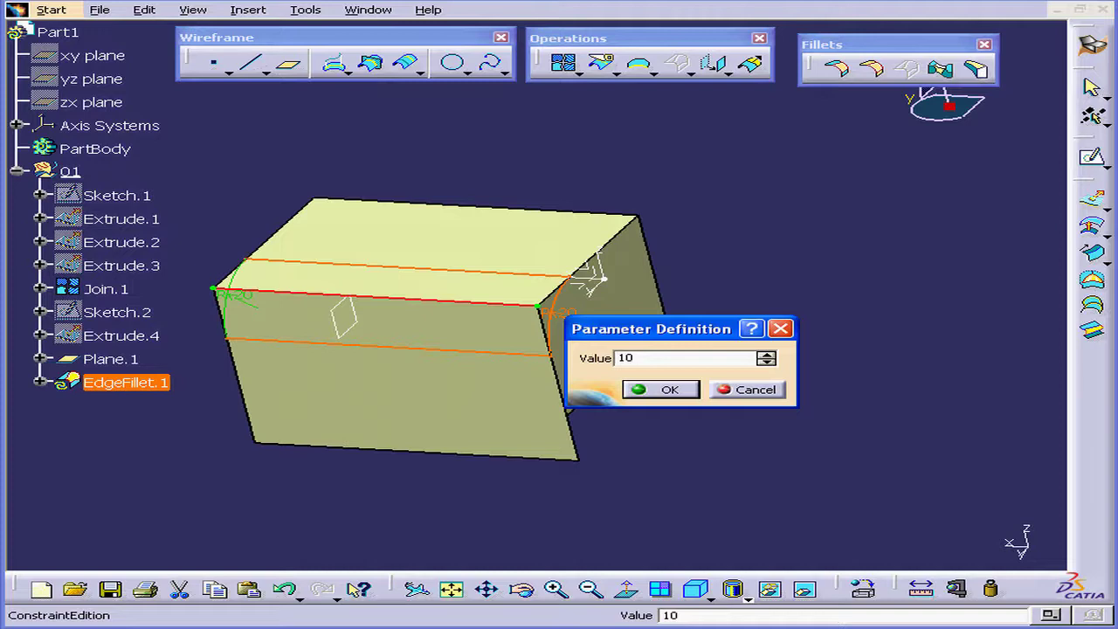
pyautogui.press('Tab')
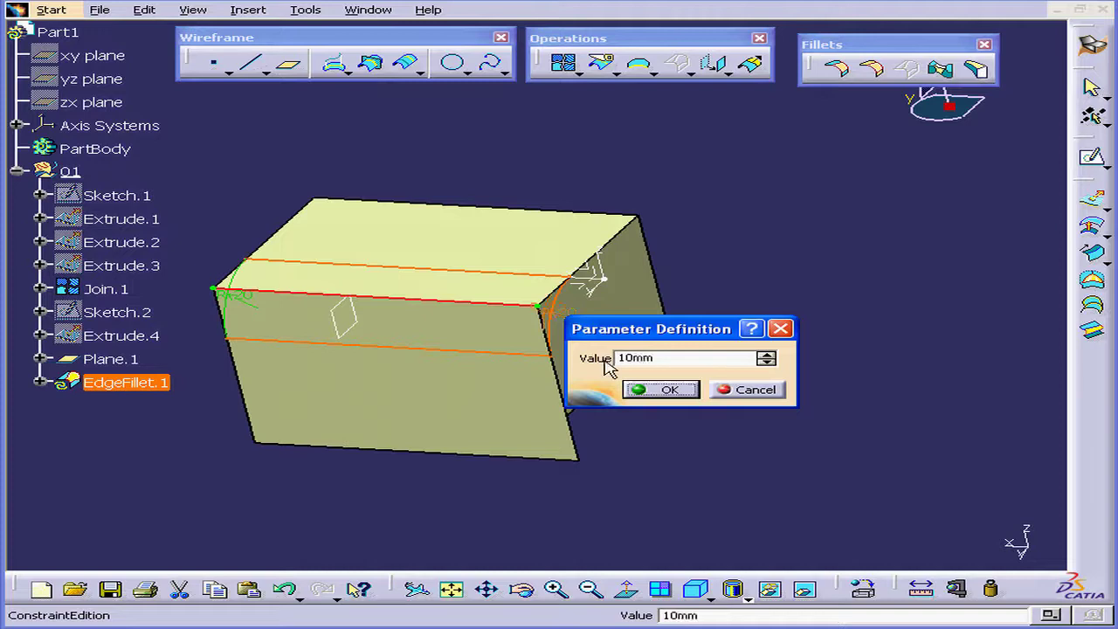
pyautogui.click(670, 389)
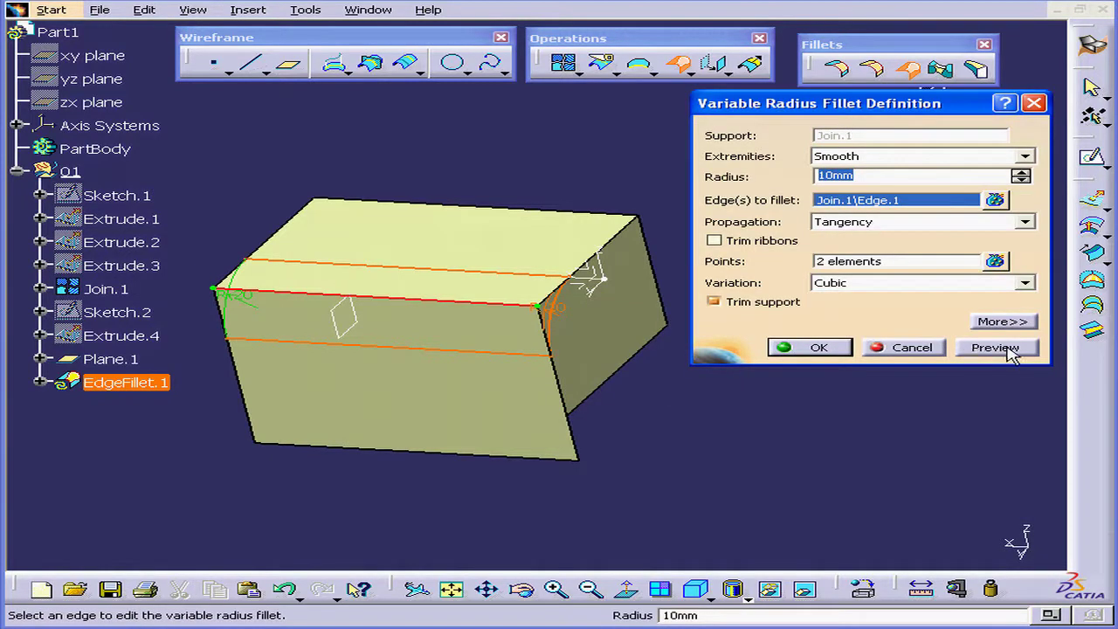
pyautogui.click(1000, 350)
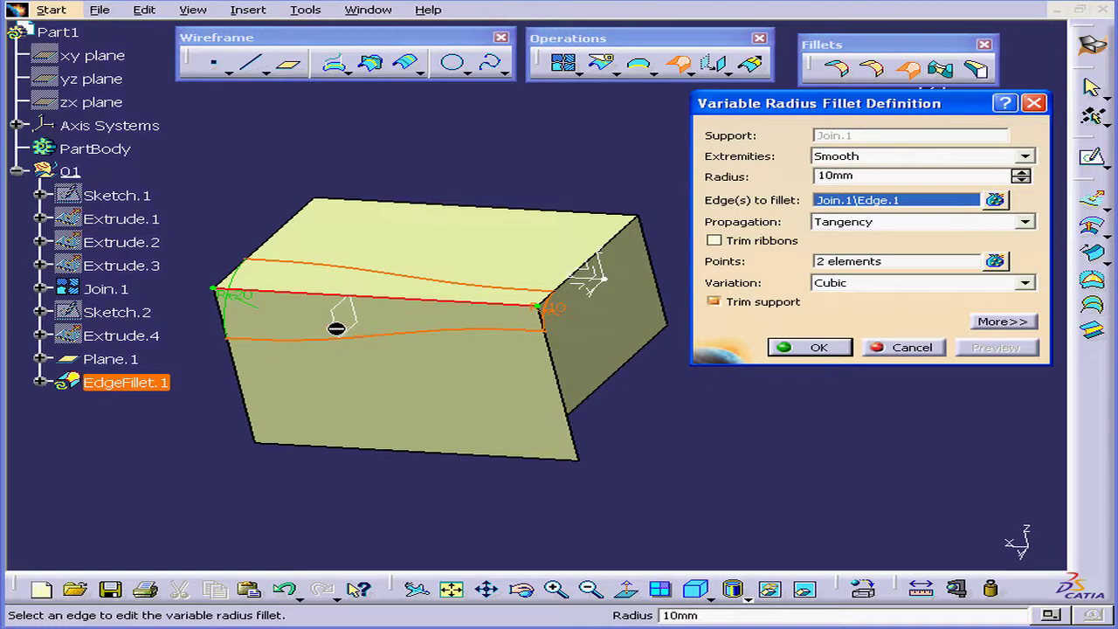
pyautogui.click(715, 303)
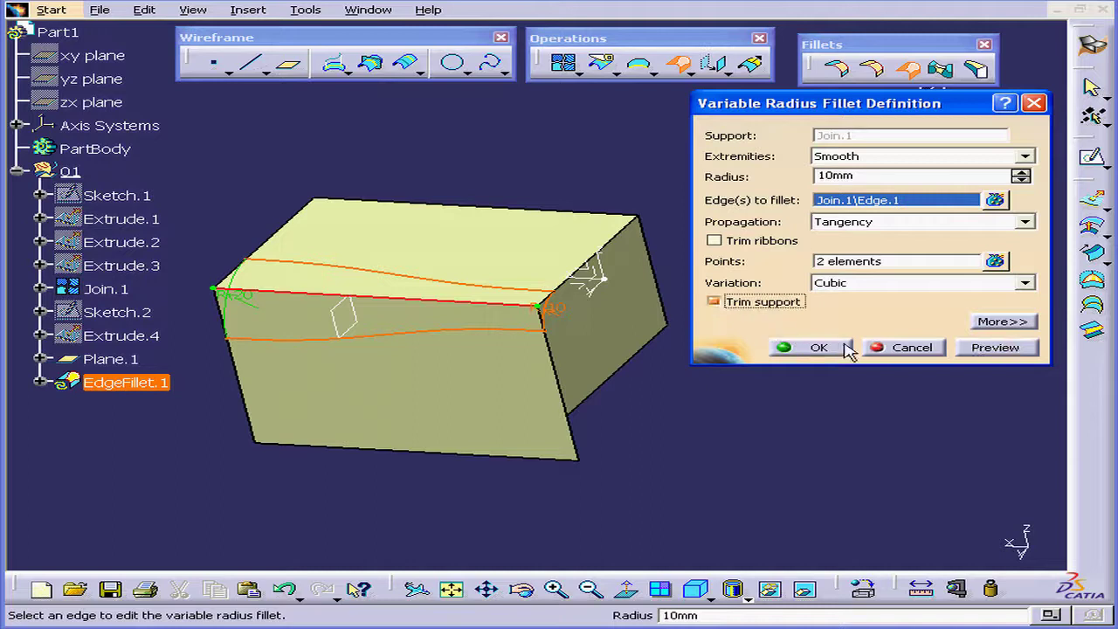
pyautogui.click(842, 347)
pyautogui.moveTo(488, 338); pyautogui.dragTo(345, 295, button='middle')
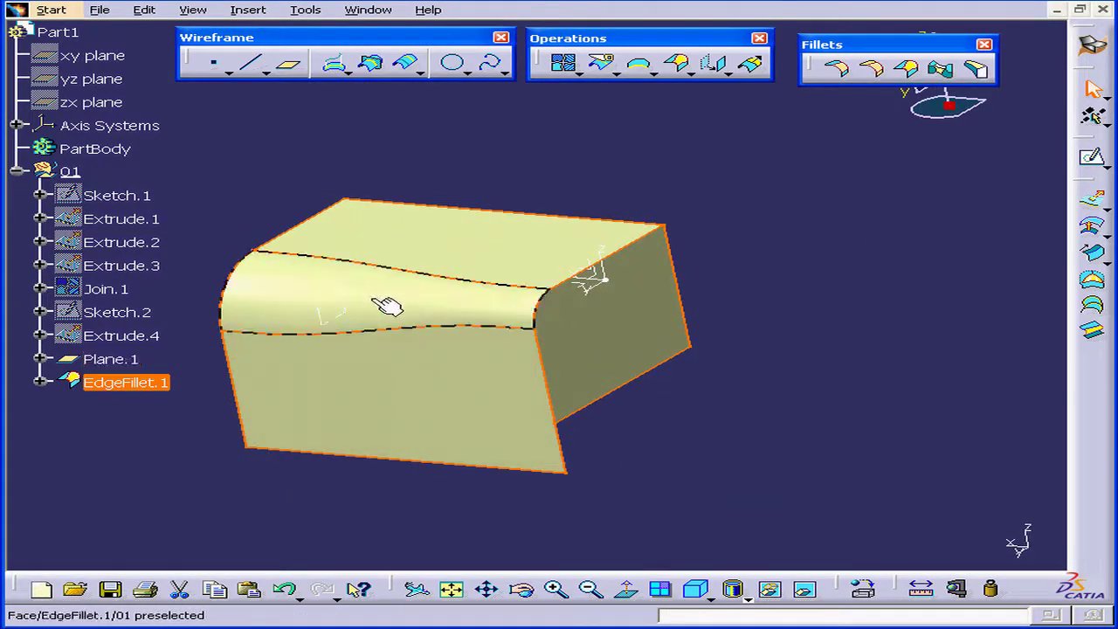
# Step: Reopen the variable radius fillet and add a radius point on the front edge, nearer its right end
pyautogui.doubleClick(407, 305)
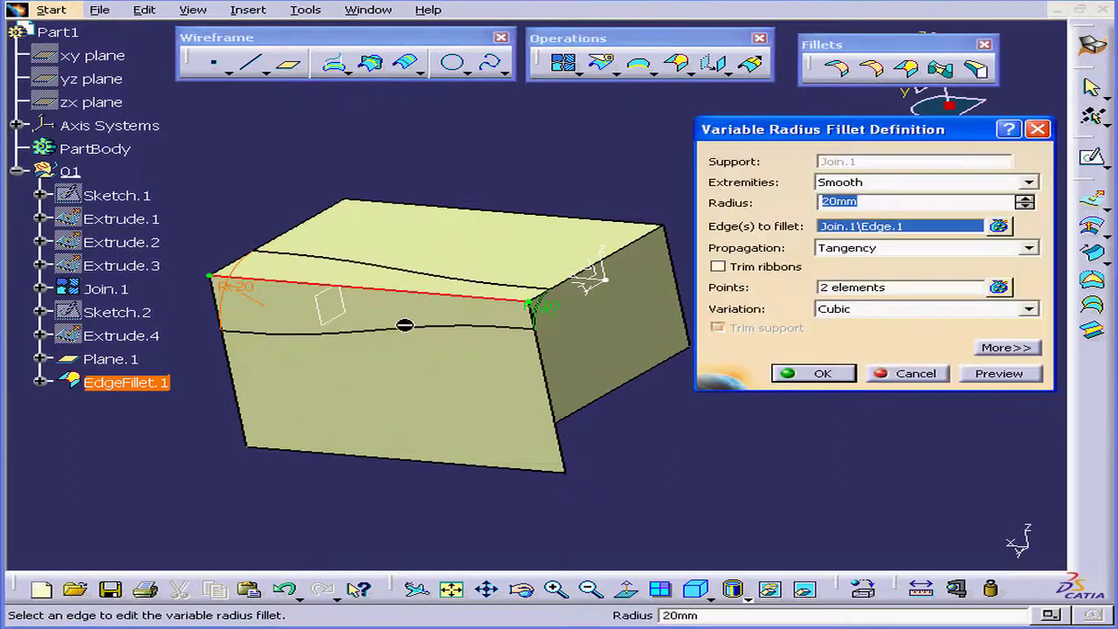
pyautogui.moveTo(405, 325); pyautogui.dragTo(428, 358, button='middle')
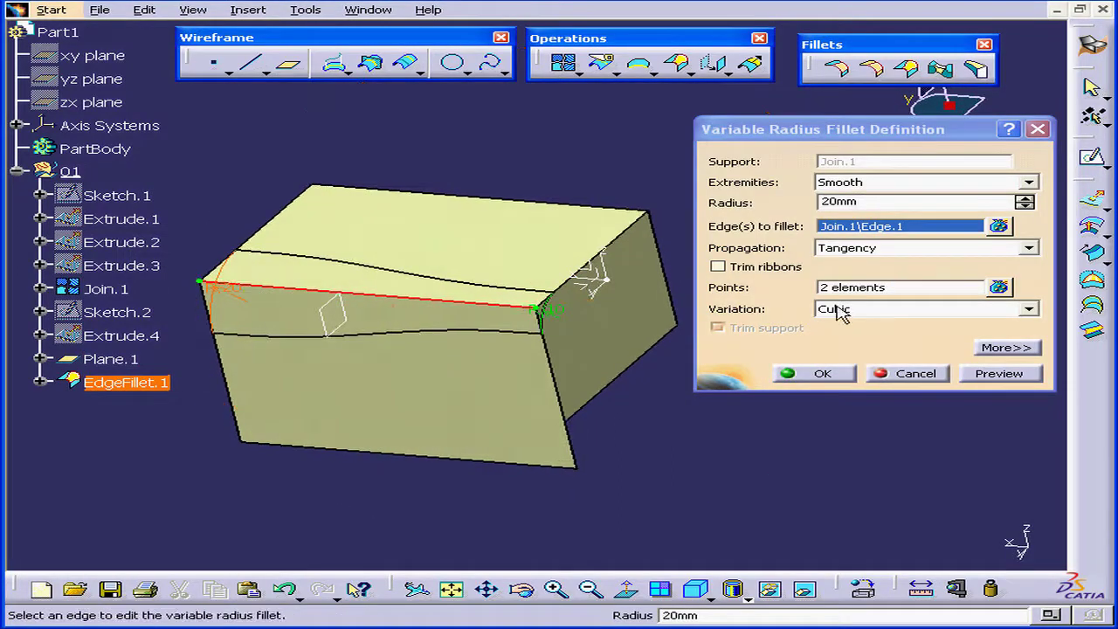
pyautogui.click(860, 291)
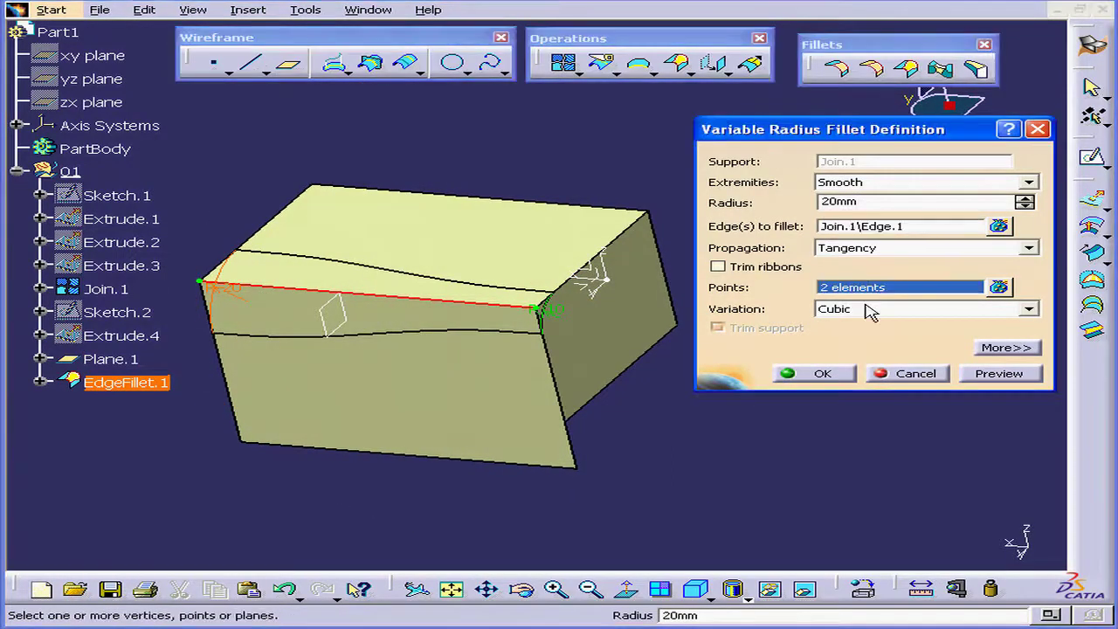
pyautogui.click(452, 301)
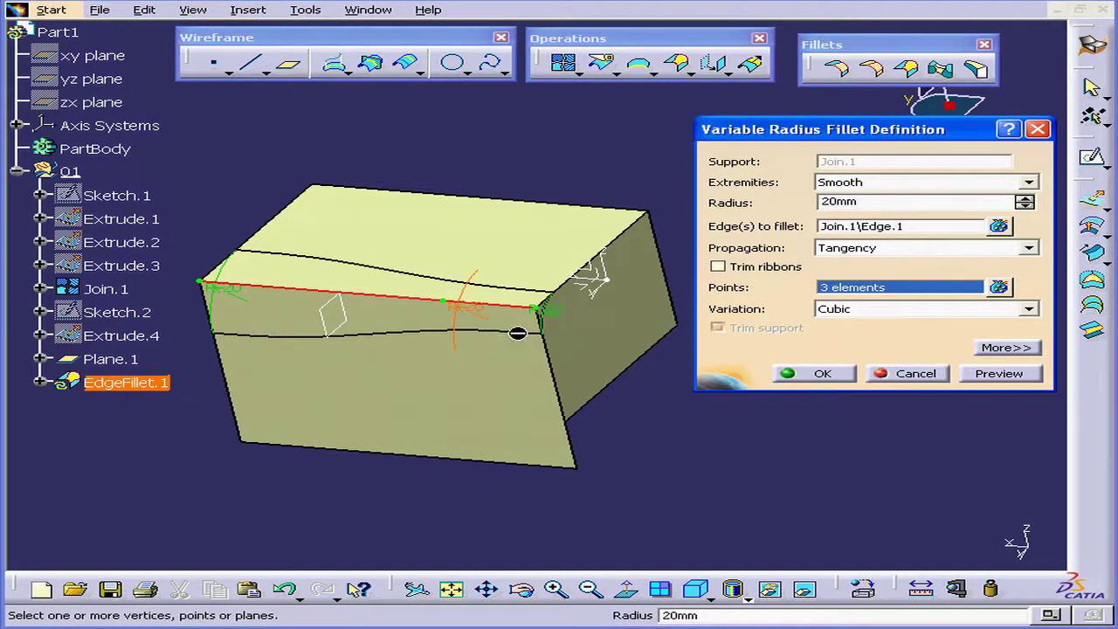
# Step: Set the radius at the added edge point to 5 mm, preview the fillet and apply the change
pyautogui.doubleClick(491, 321)
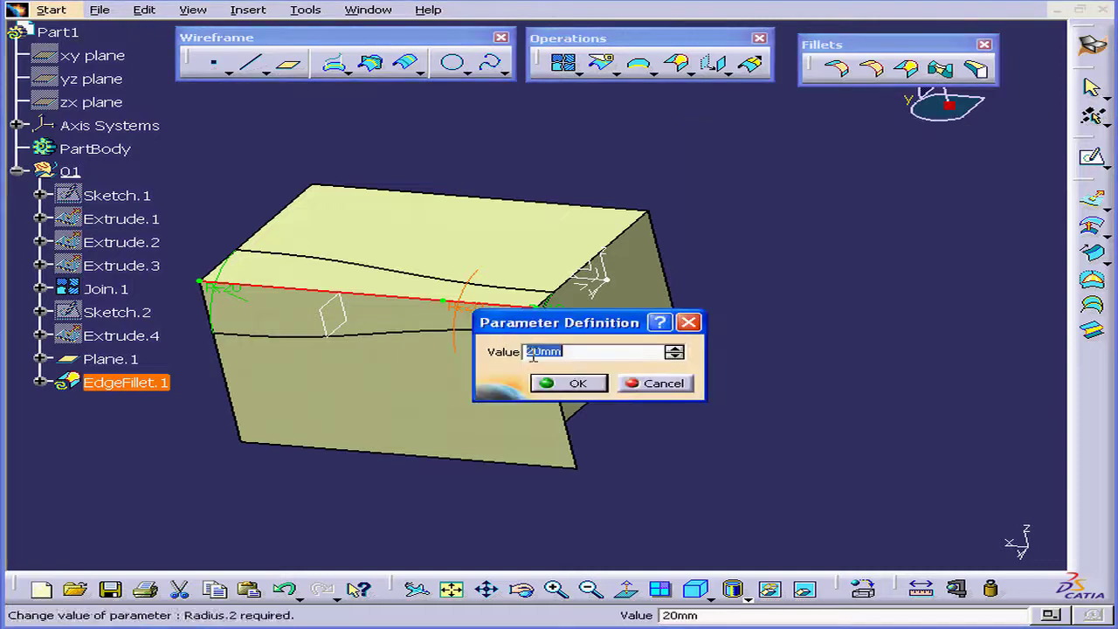
pyautogui.moveTo(598, 325); pyautogui.dragTo(710, 351)
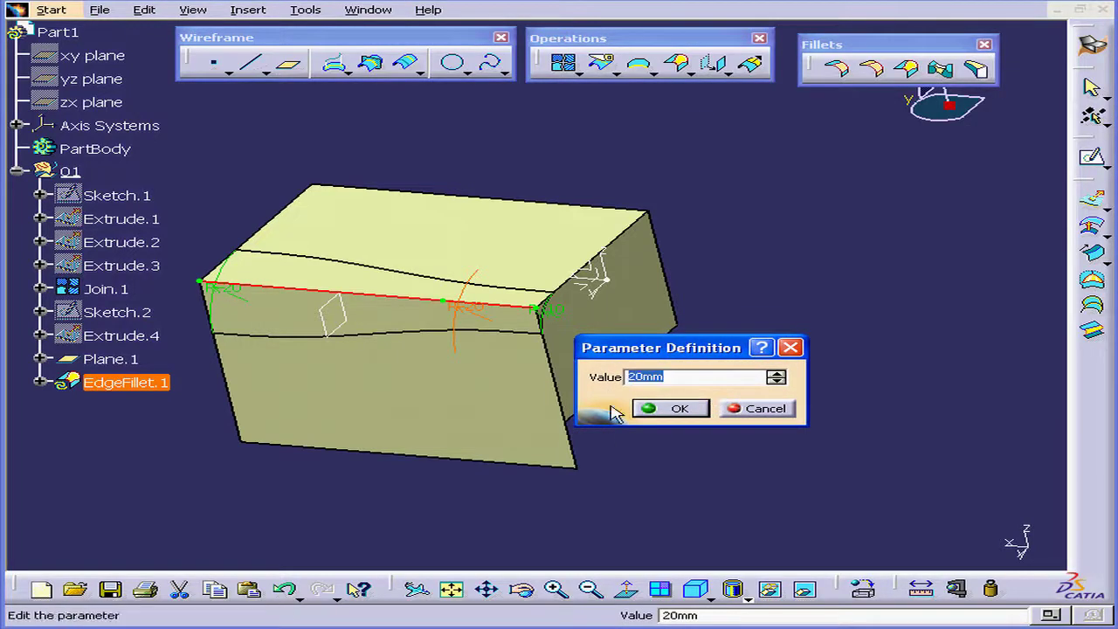
pyautogui.write('5')
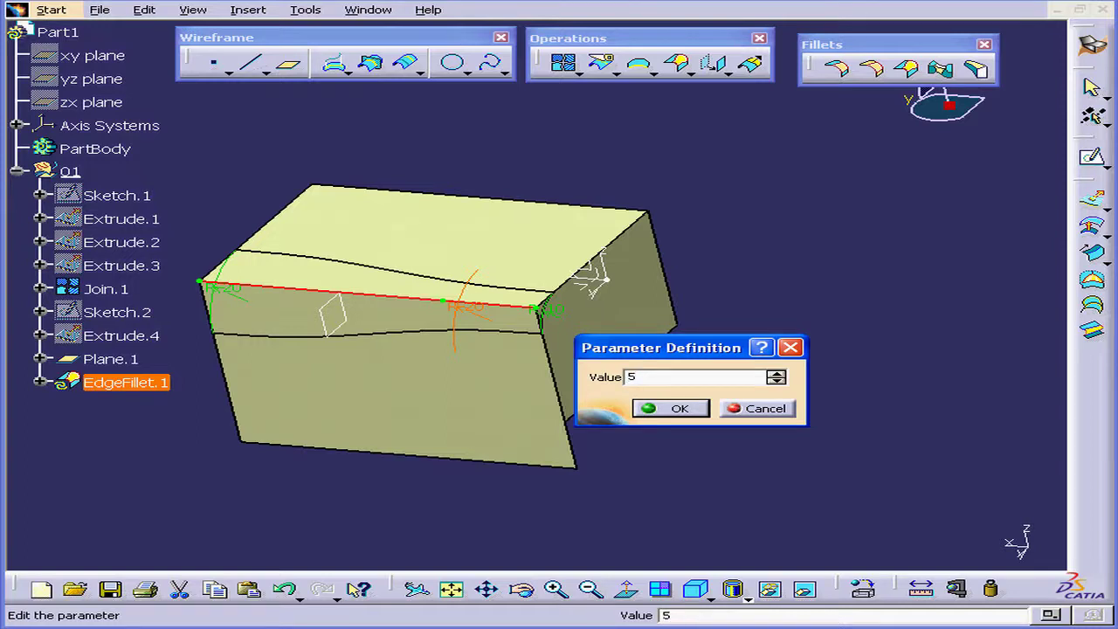
pyautogui.press('Tab')
pyautogui.click(644, 409)
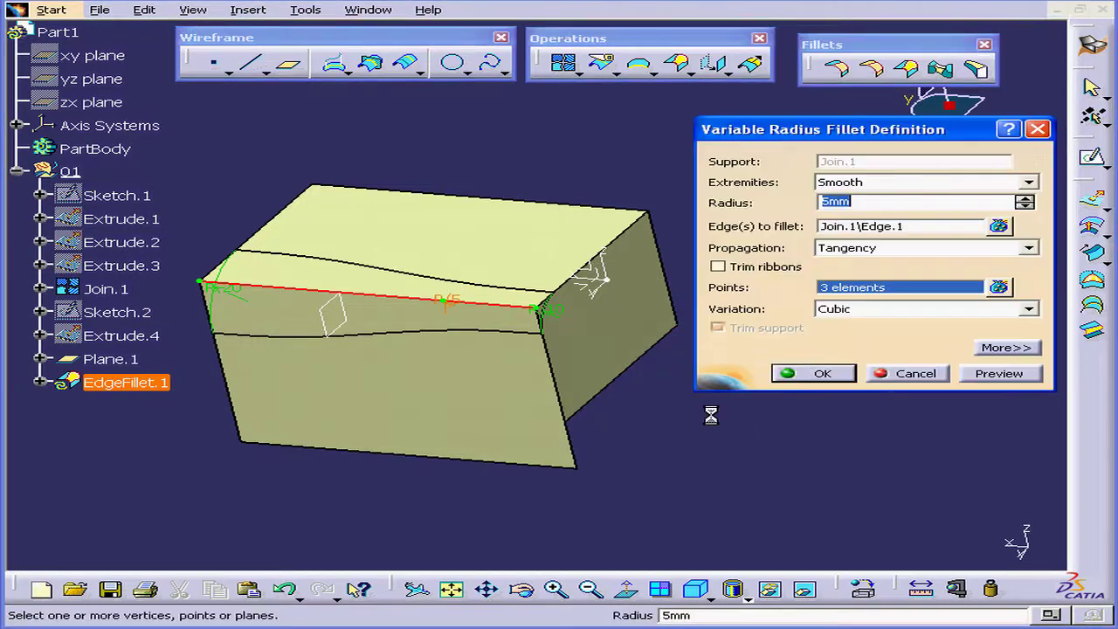
pyautogui.click(998, 373)
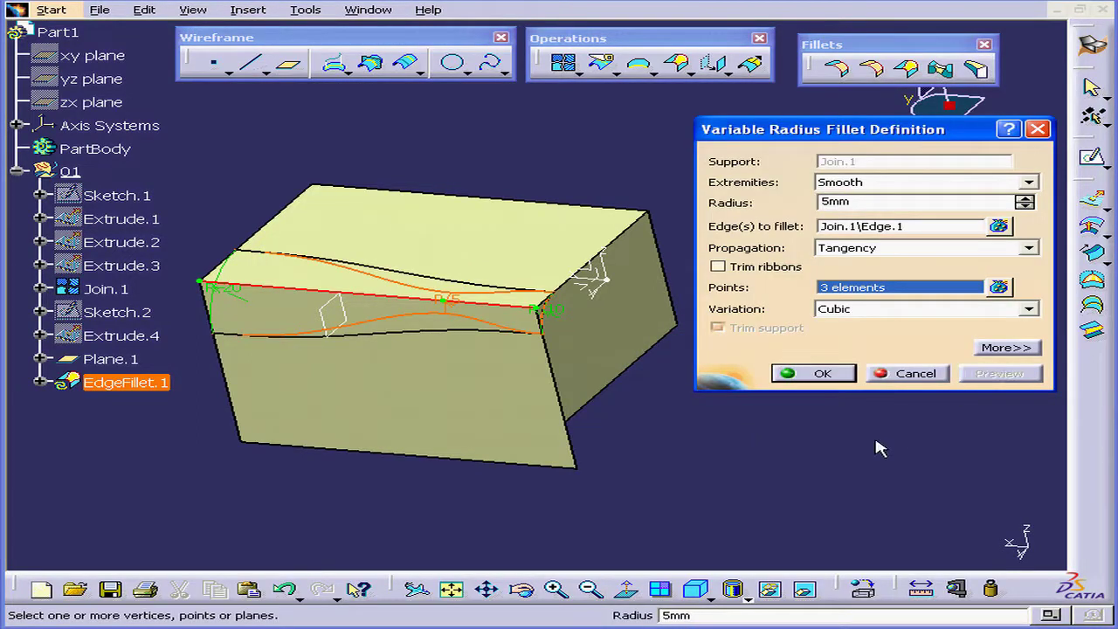
pyautogui.click(827, 379)
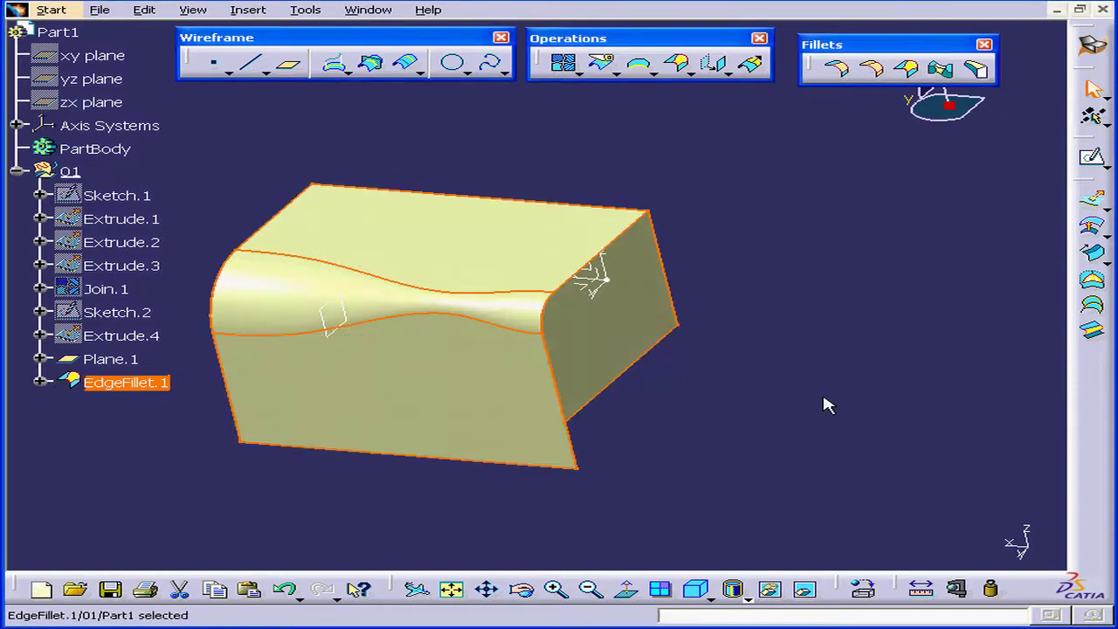
# Step: Edit the variable radius fillet again and add Plane.1 as another radius point on the front edge
pyautogui.doubleClick(389, 302)
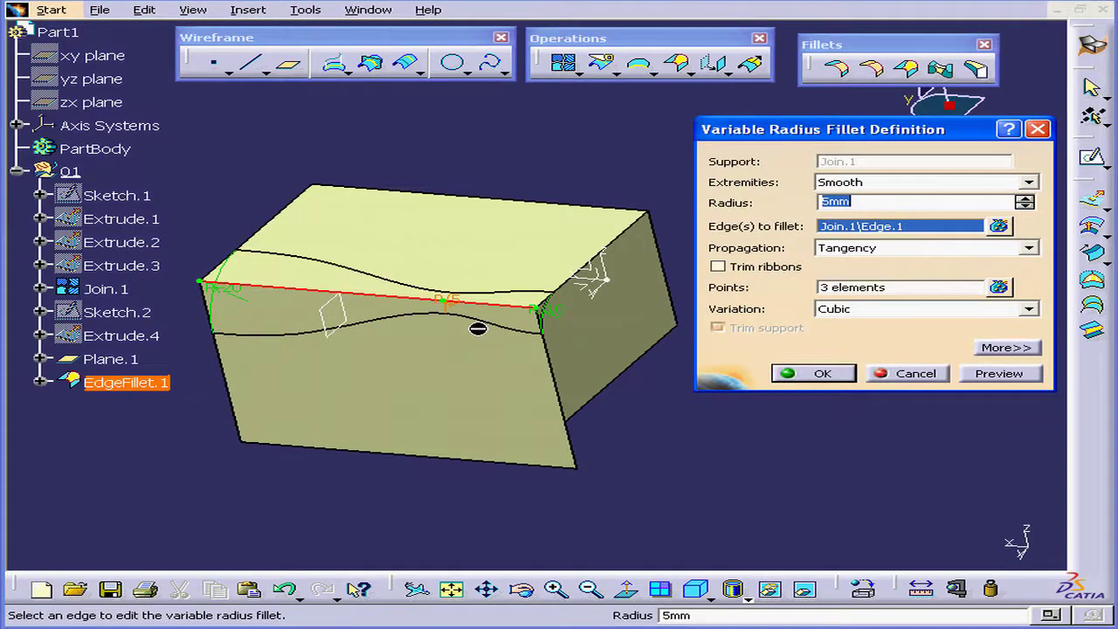
pyautogui.click(854, 293)
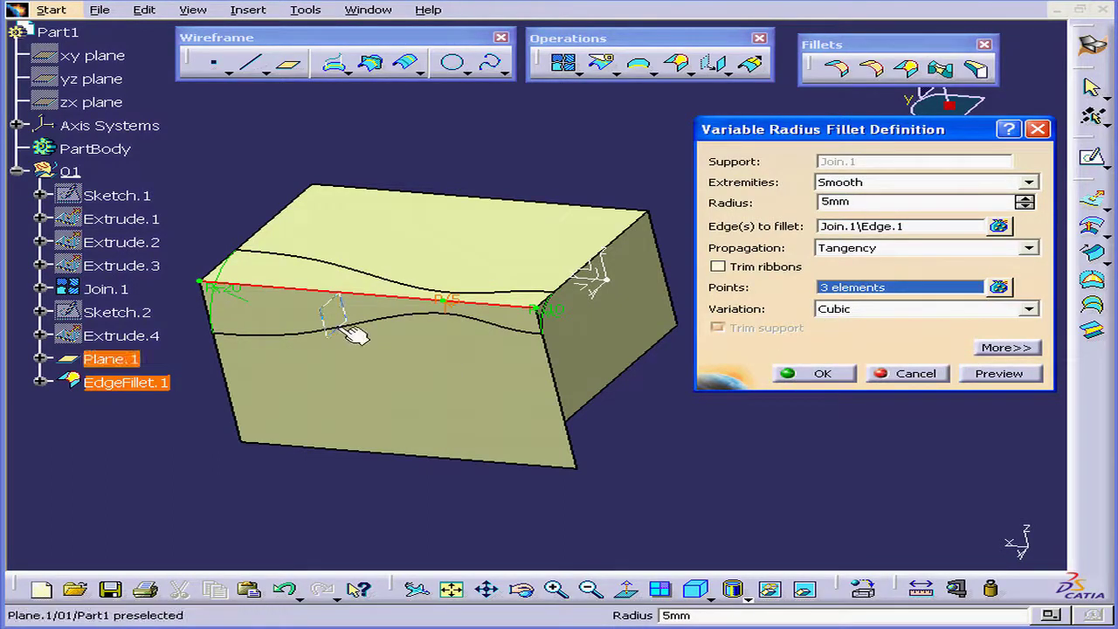
pyautogui.moveTo(350, 341); pyautogui.dragTo(332, 324, button='middle')
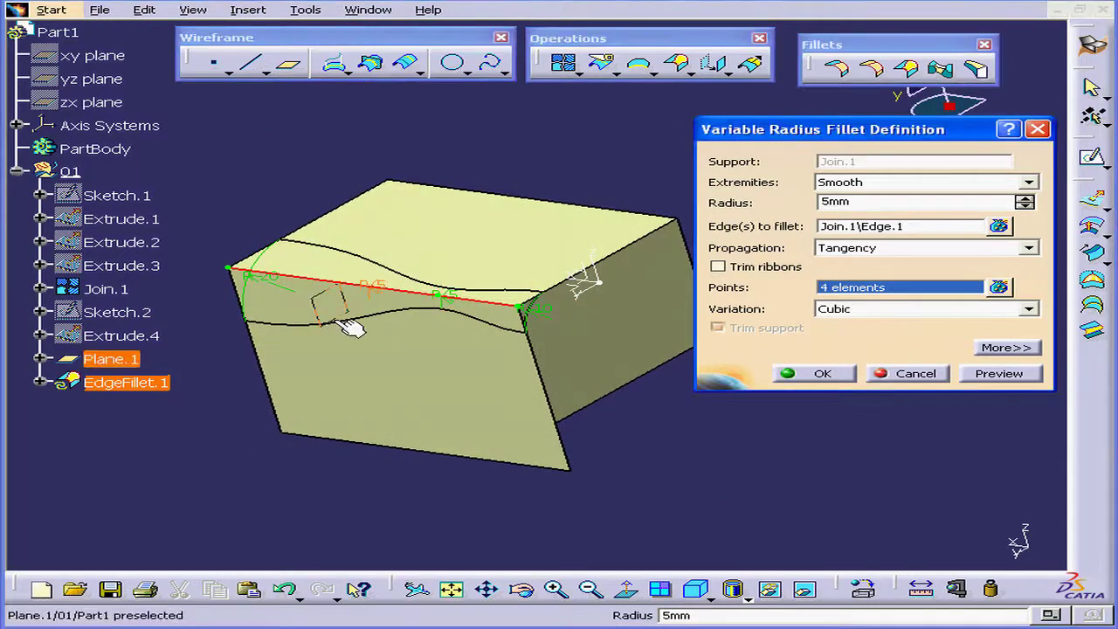
pyautogui.click(353, 324)
pyautogui.moveTo(382, 341); pyautogui.dragTo(387, 317, button='middle')
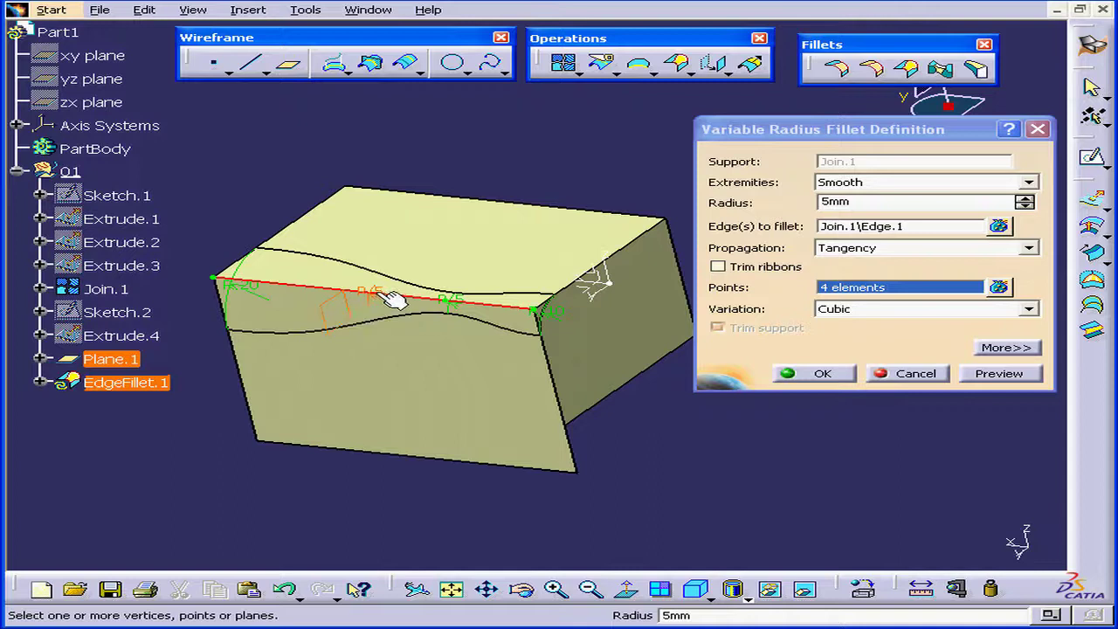
# Step: Set the fillet radius at the Plane.1 location to 10 mm and preview the fillet
pyautogui.doubleClick(375, 294)
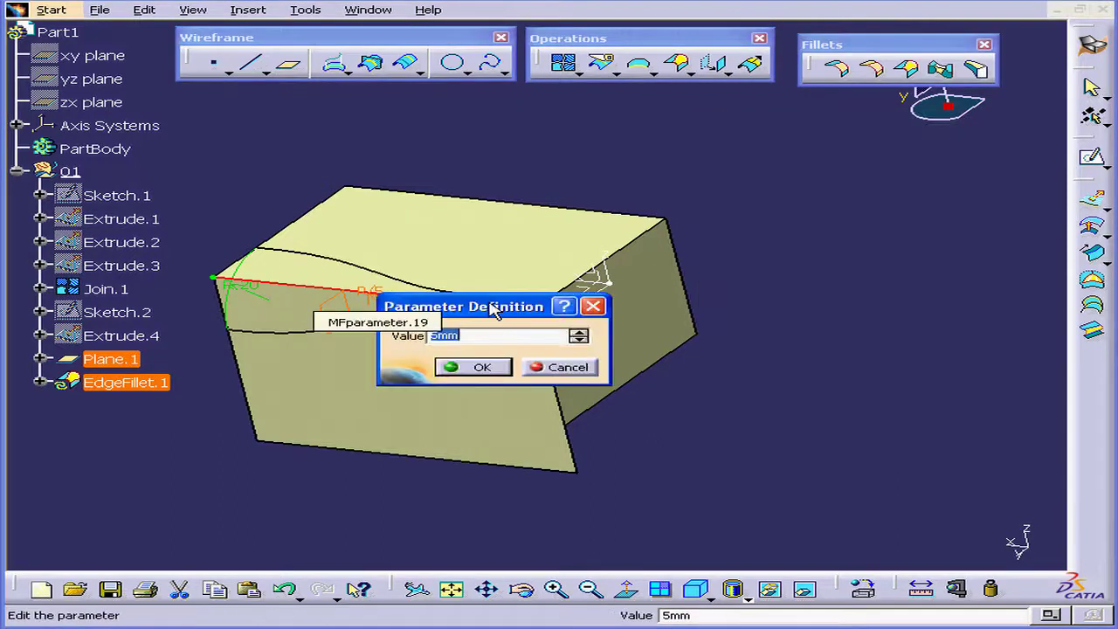
pyautogui.moveTo(490, 306); pyautogui.dragTo(523, 330)
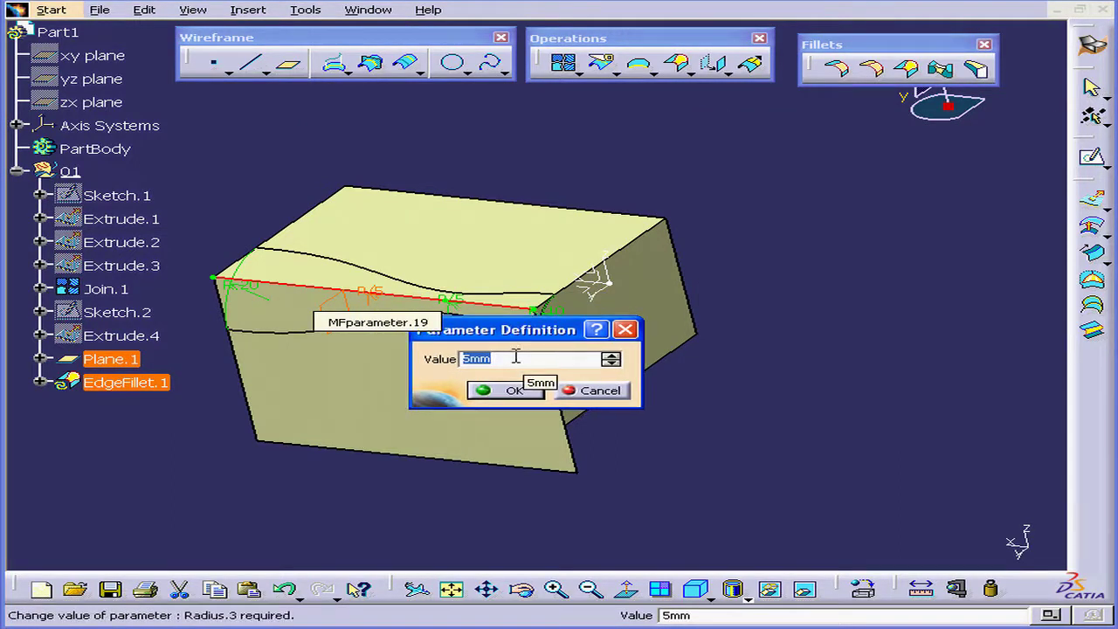
pyautogui.write('10')
pyautogui.click(535, 390)
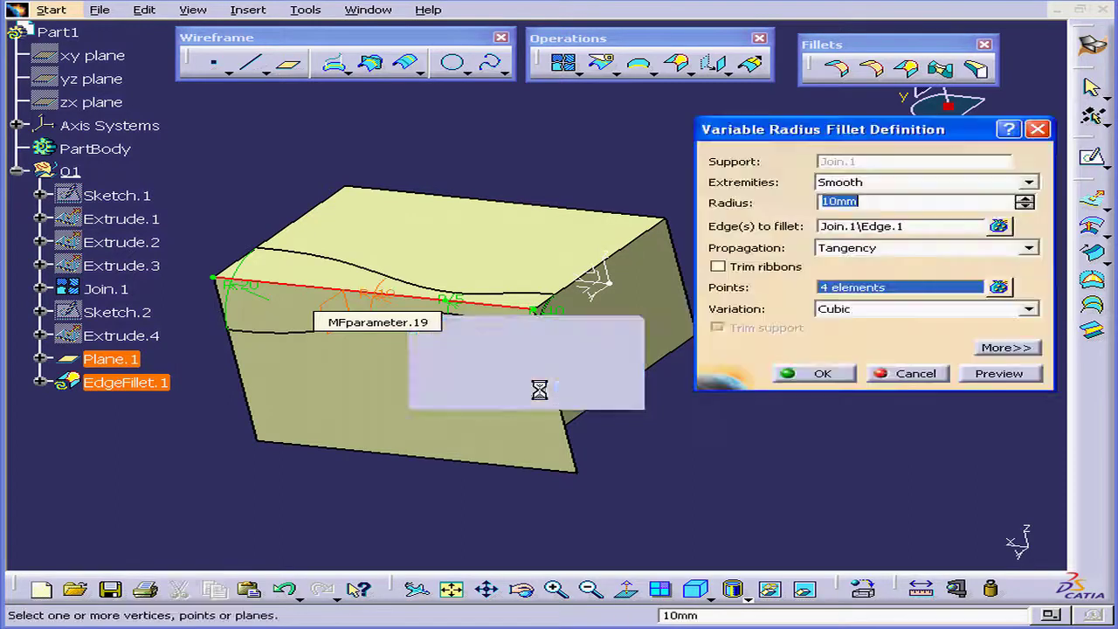
pyautogui.click(1001, 374)
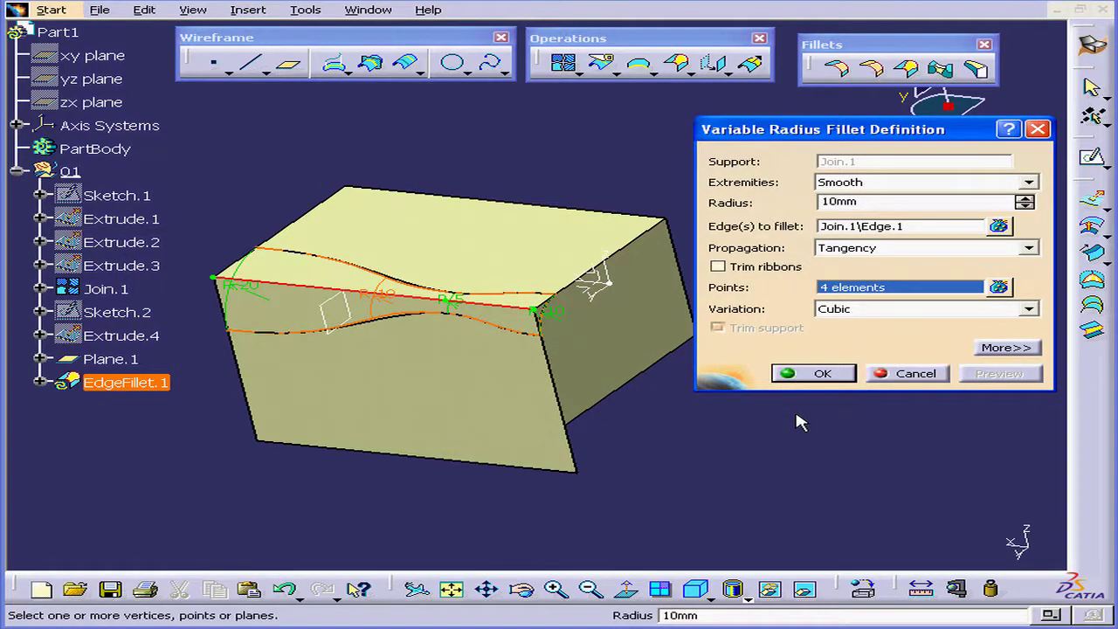
# Step: Add the vertical corner edge at the front right to the edges being filleted and preview the fillet
pyautogui.click(887, 232)
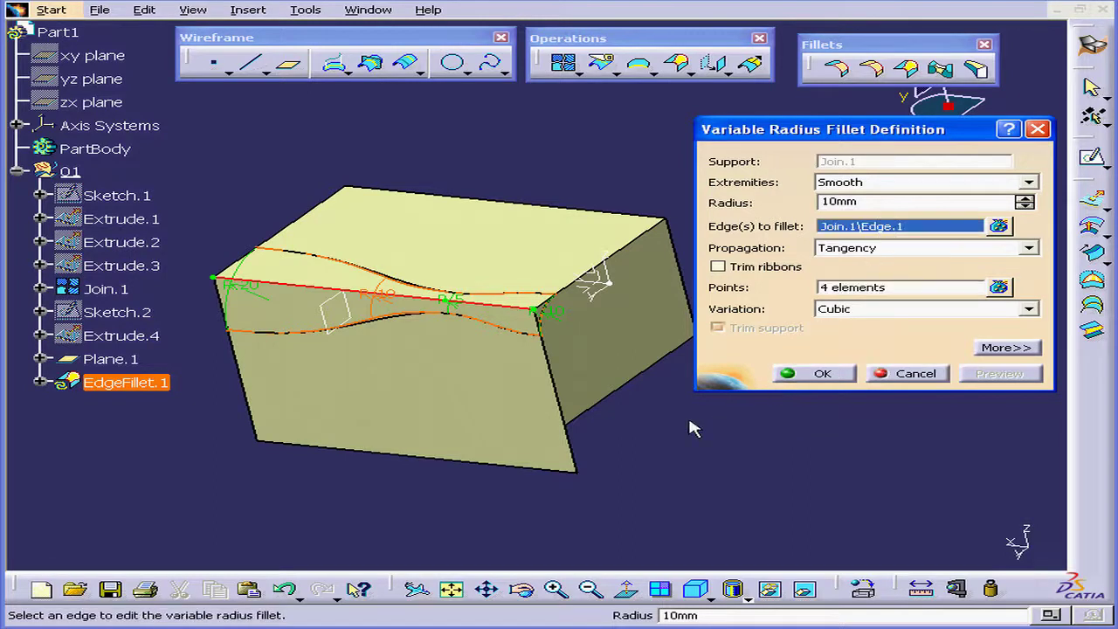
pyautogui.click(573, 416)
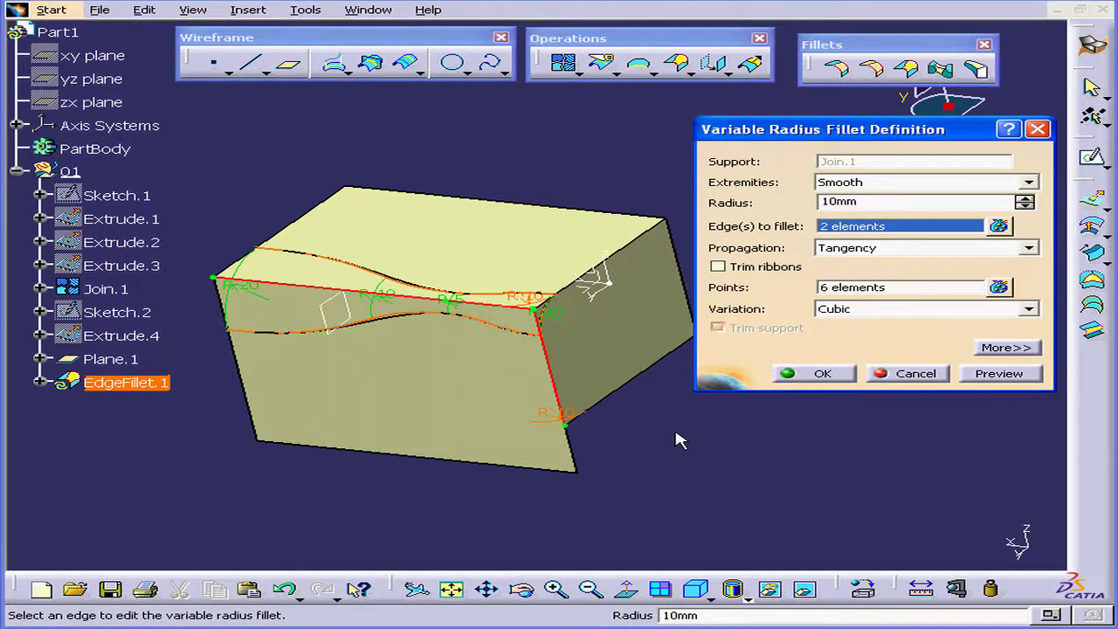
pyautogui.click(998, 373)
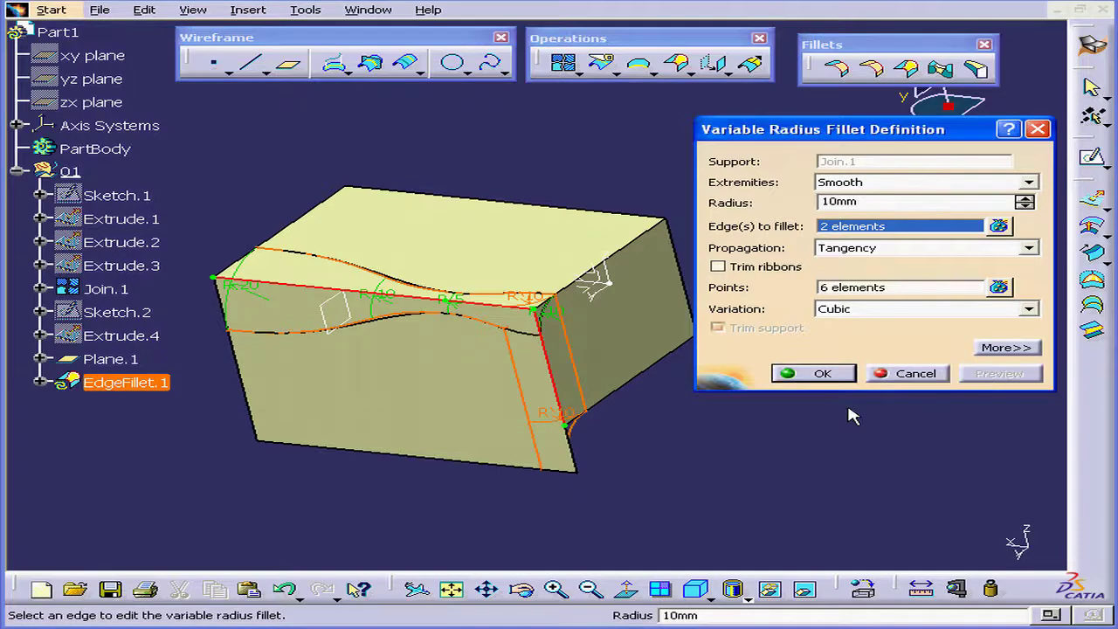
pyautogui.moveTo(492, 372)
pyautogui.mouseDown(button='middle')
pyautogui.moveTo(477, 350)
pyautogui.moveTo(533, 368)
pyautogui.moveTo(491, 369)
pyautogui.mouseUp(button='middle')
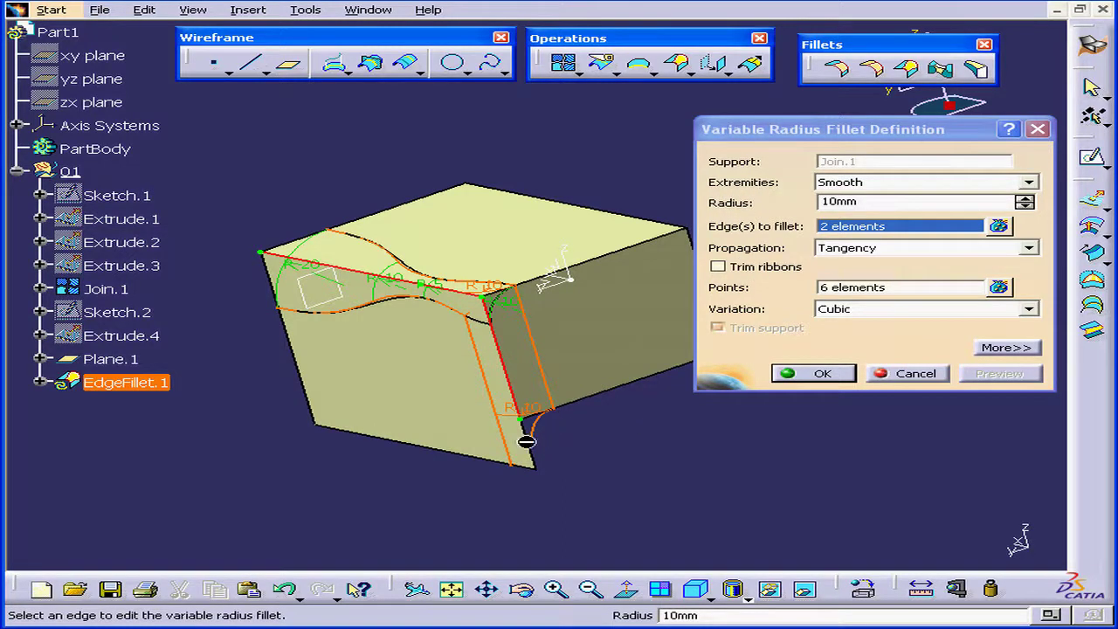
# Step: Change the fillet extremities to Straight and preview how the fillet ends on the vertical edge
pyautogui.click(1029, 182)
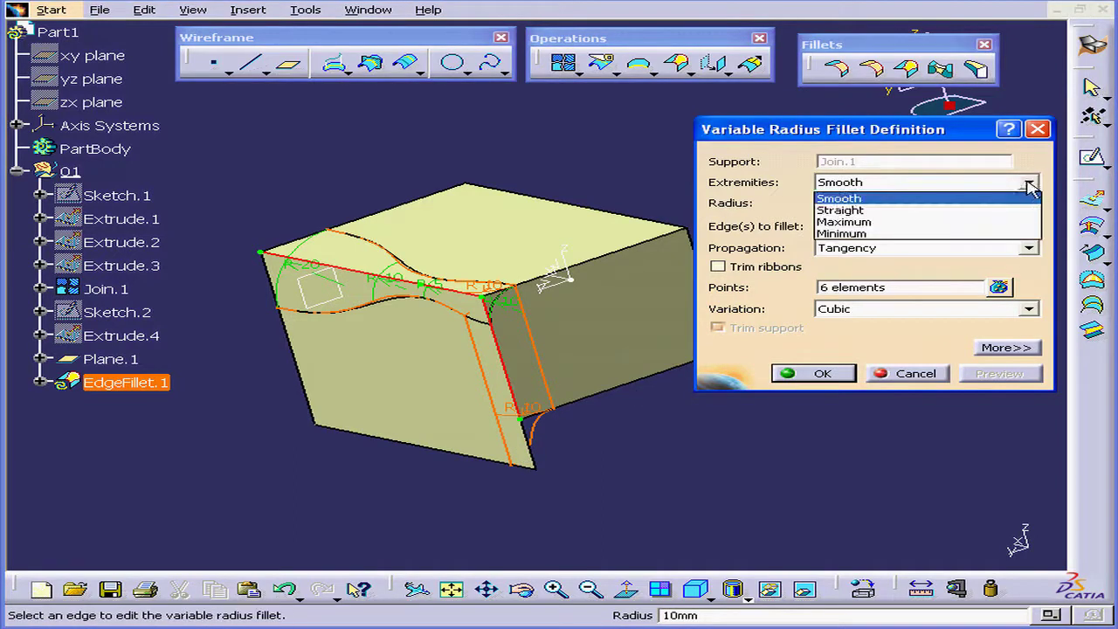
pyautogui.click(987, 211)
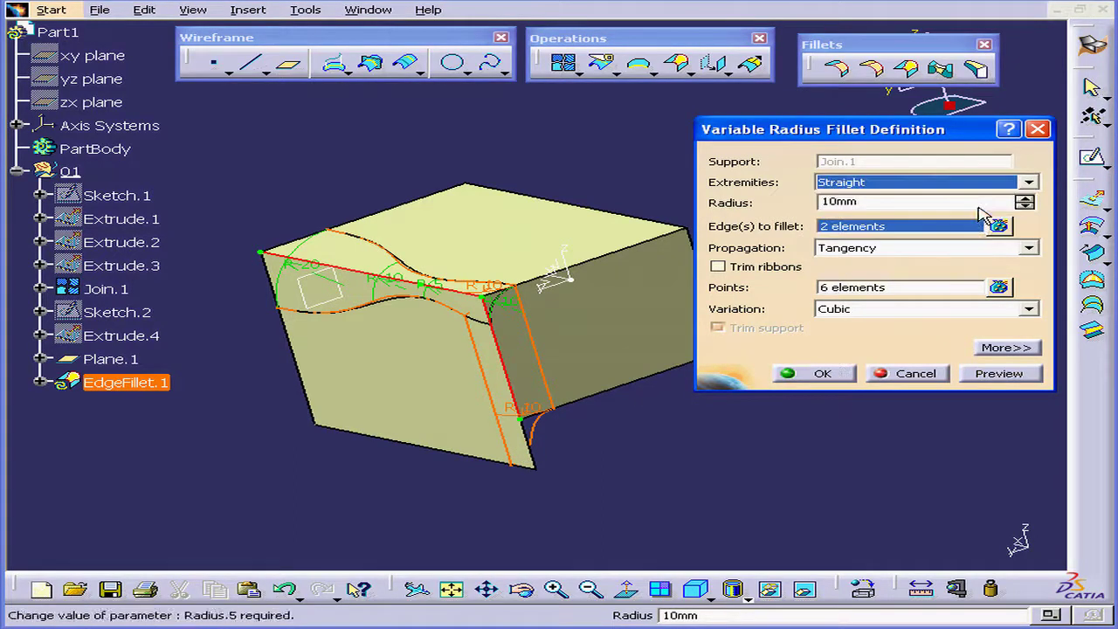
pyautogui.click(999, 374)
pyautogui.moveTo(599, 491); pyautogui.dragTo(591, 392, button='middle')
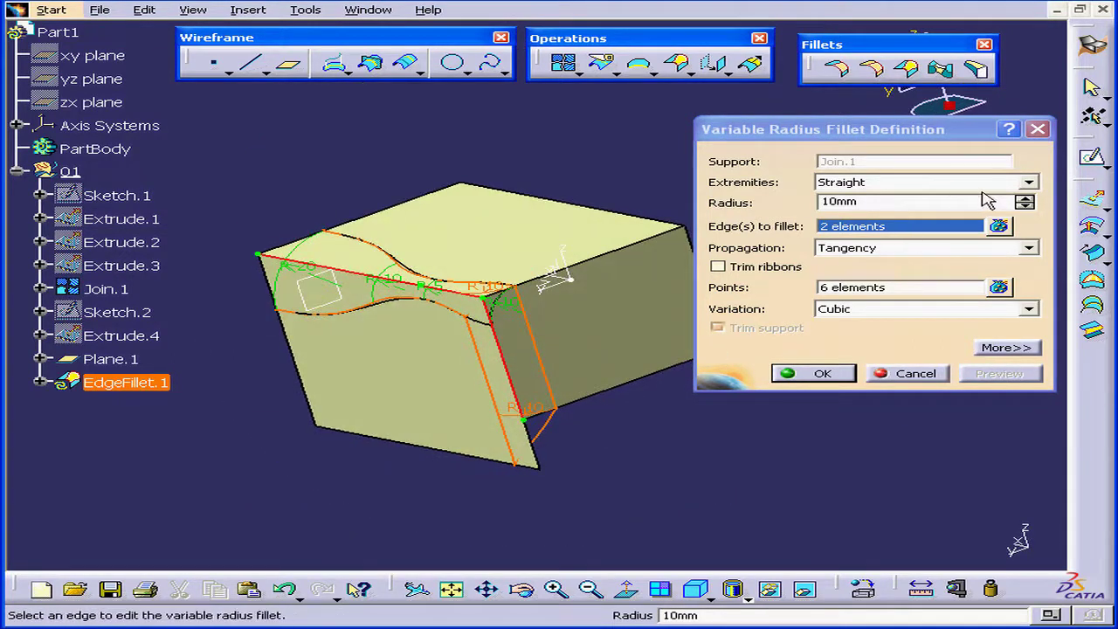
# Step: Change the fillet extremities to Maximum and preview how the fillet ends on the vertical edge
pyautogui.click(1029, 181)
pyautogui.click(974, 224)
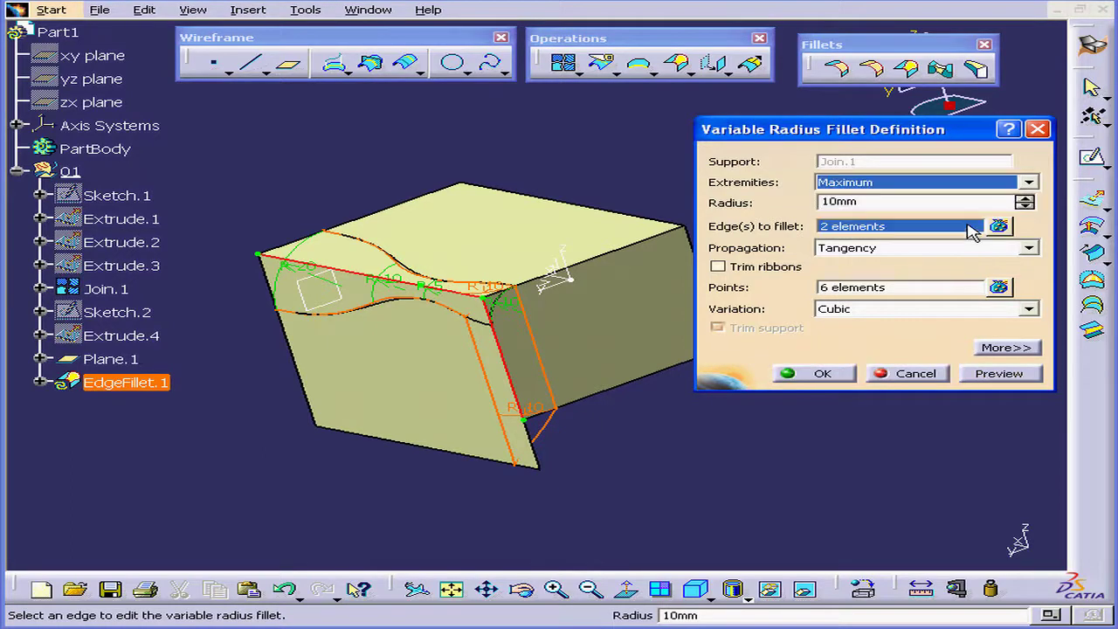
pyautogui.click(999, 373)
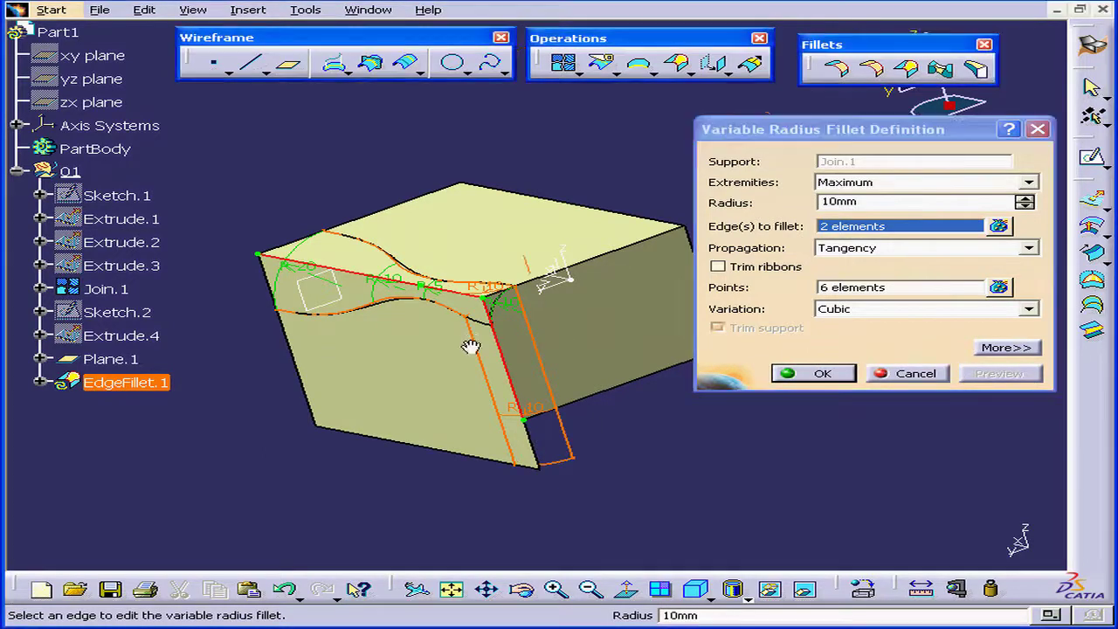
pyautogui.moveTo(487, 338); pyautogui.dragTo(547, 355, button='middle')
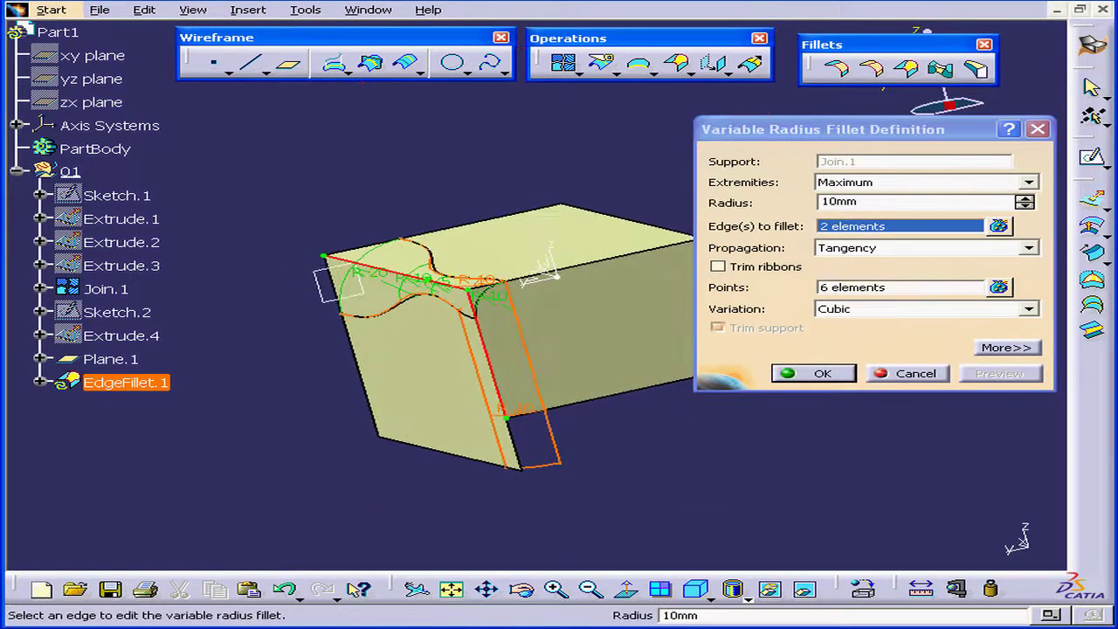
# Step: Set the fillet extremities to Minimum, preview the fillet and apply it
pyautogui.click(1029, 183)
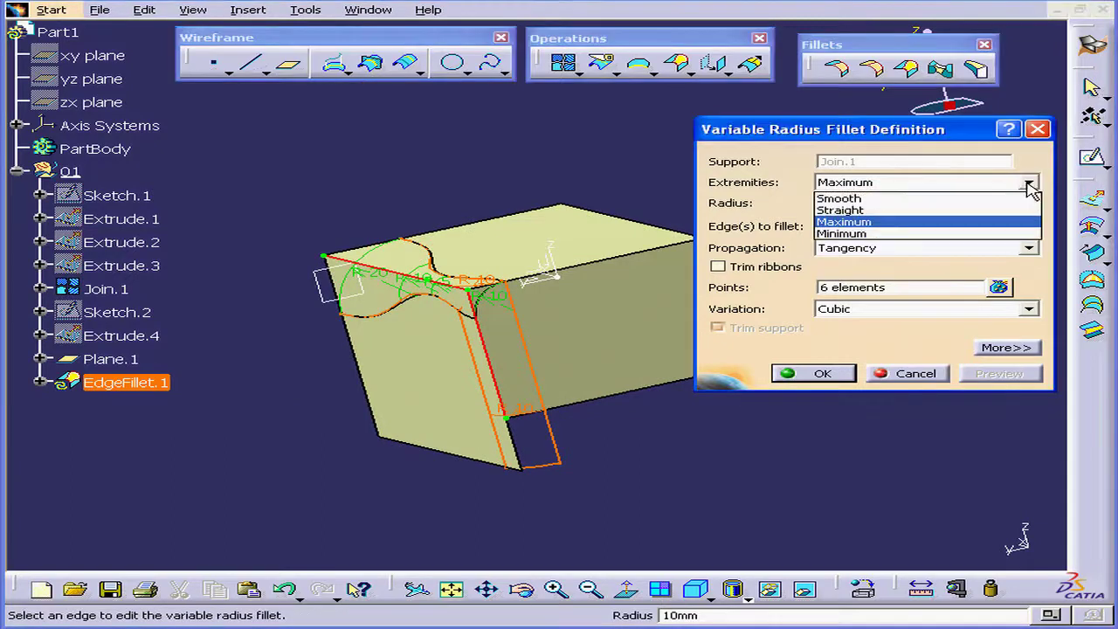
pyautogui.click(1003, 234)
pyautogui.click(1012, 375)
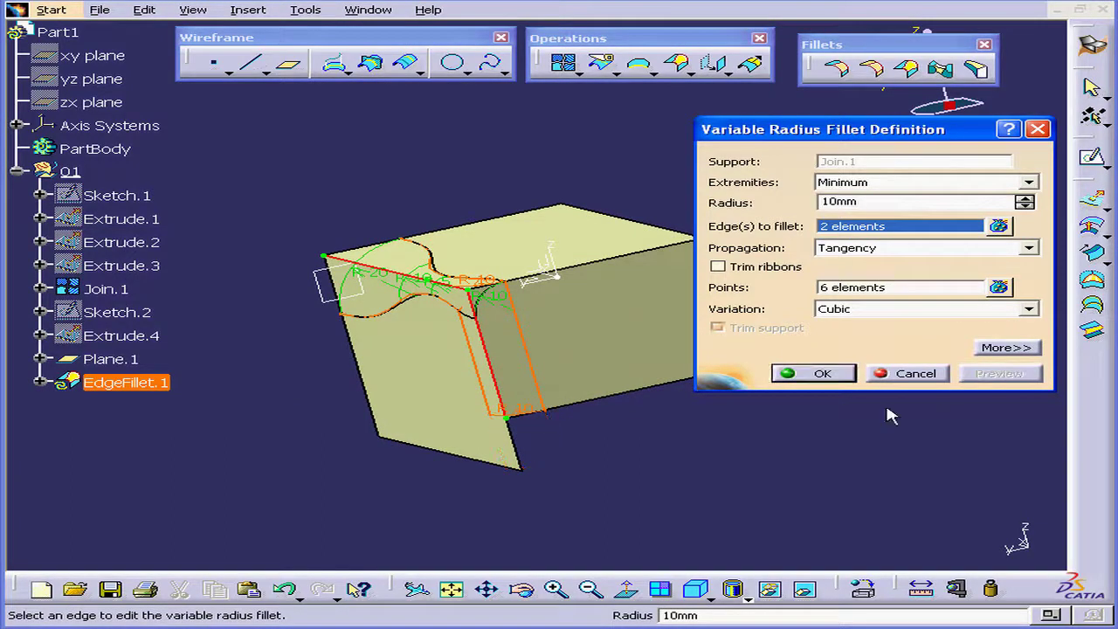
pyautogui.moveTo(522, 359); pyautogui.dragTo(609, 410, button='middle')
pyautogui.click(821, 373)
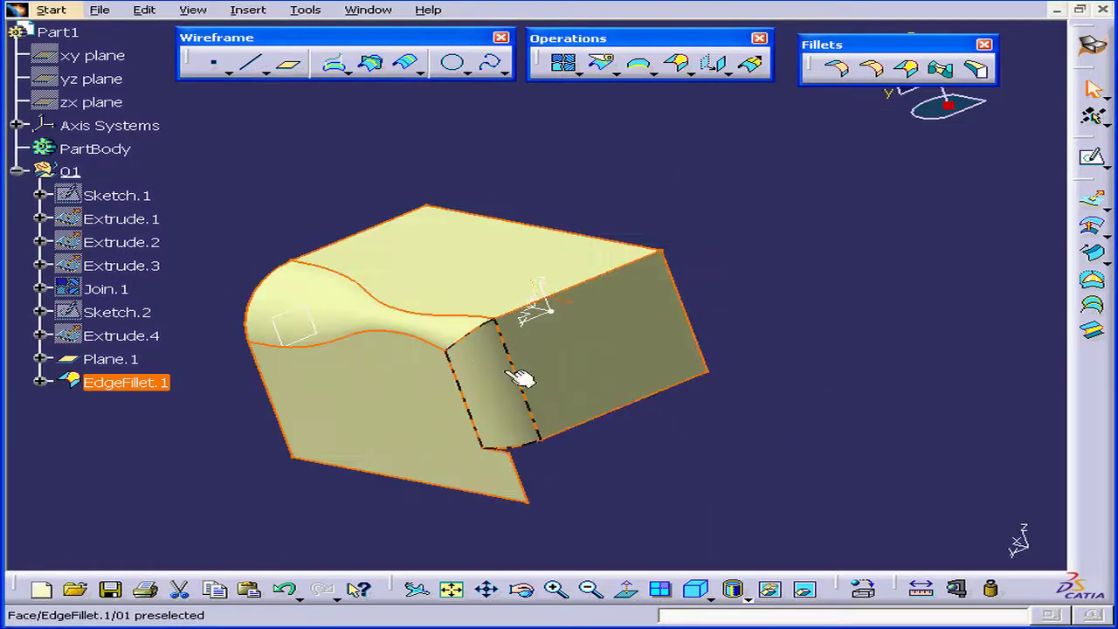
# Step: Edit EdgeFillet.1 again, show the hidden Extrude.4 surface and pick it as the fillet's limiting element
pyautogui.moveTo(529, 374)
pyautogui.mouseDown(button='middle')
pyautogui.moveTo(540, 377)
pyautogui.moveTo(526, 374)
pyautogui.mouseUp(button='middle')
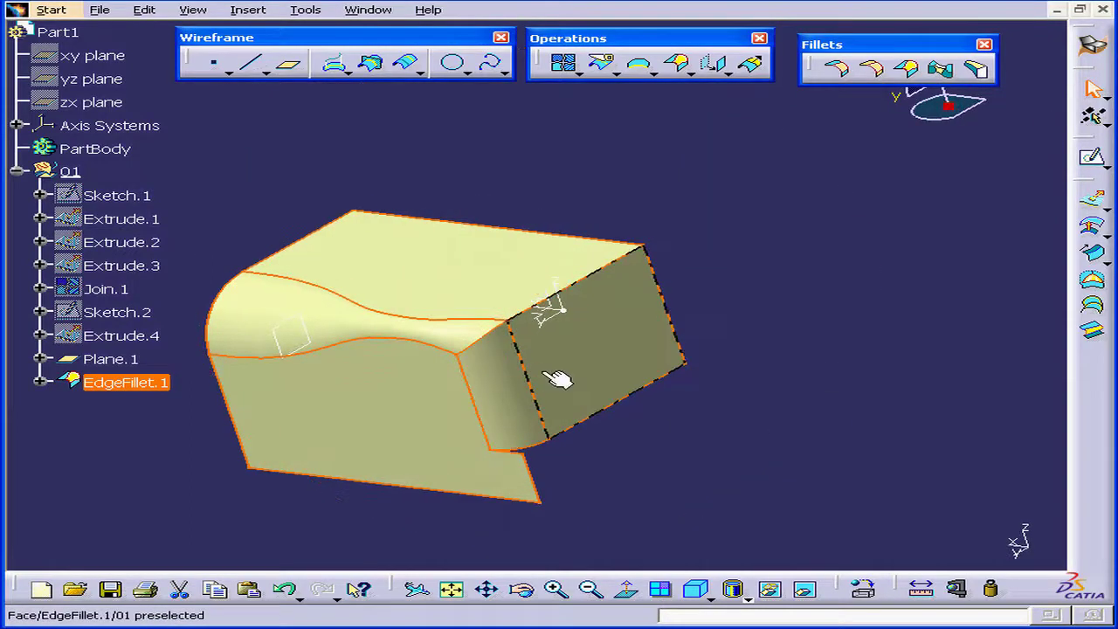
pyautogui.doubleClick(489, 366)
pyautogui.moveTo(860, 134); pyautogui.dragTo(682, 127)
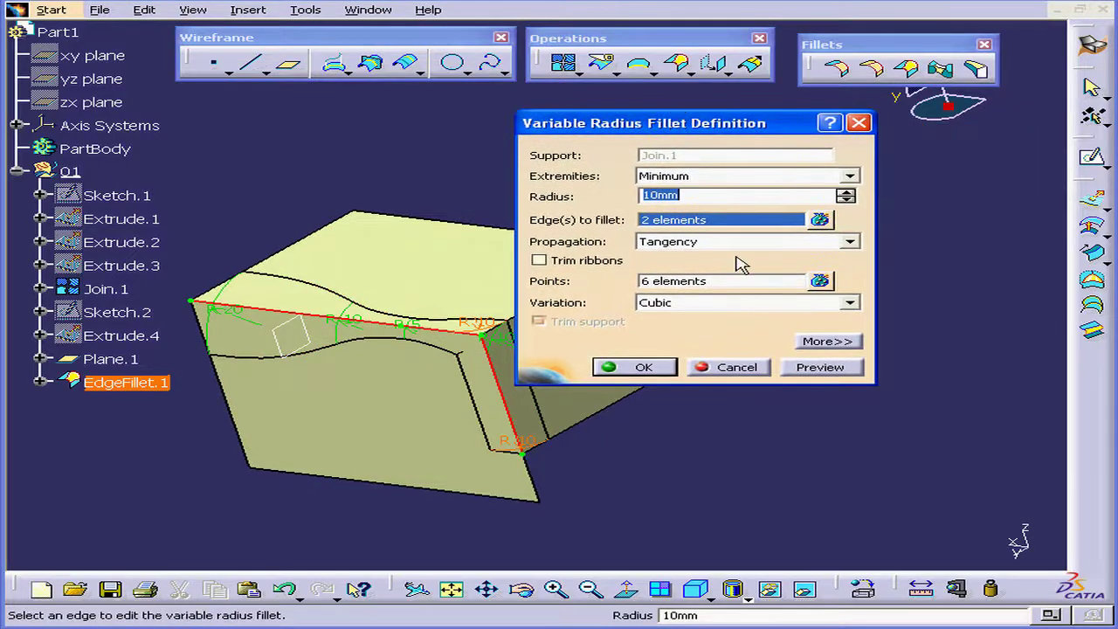
pyautogui.click(826, 341)
pyautogui.moveTo(952, 159); pyautogui.dragTo(824, 26)
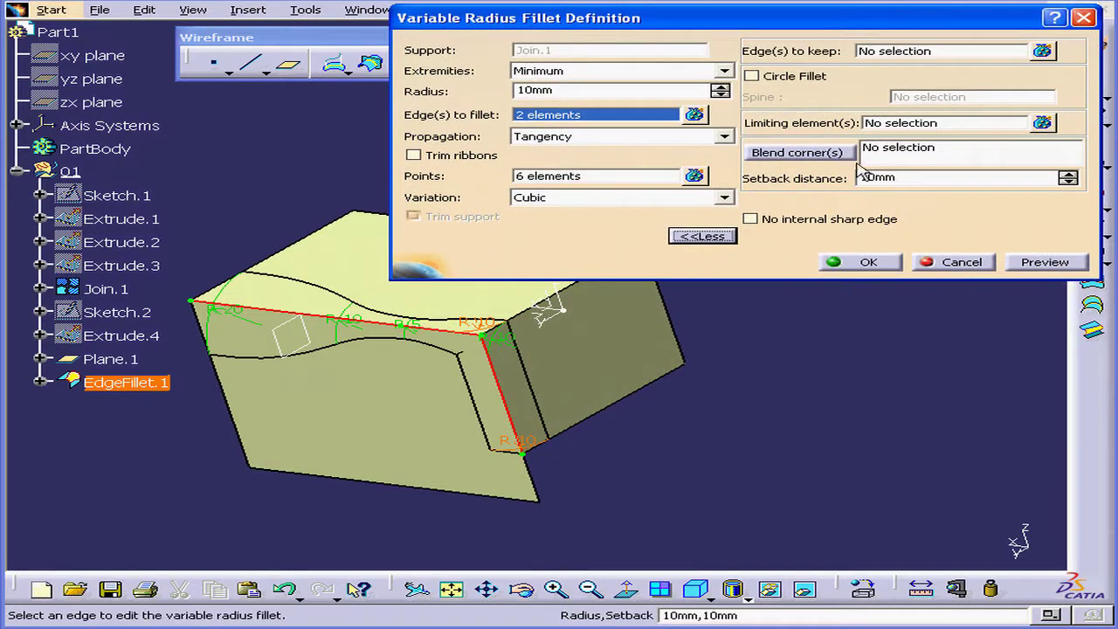
pyautogui.click(886, 123)
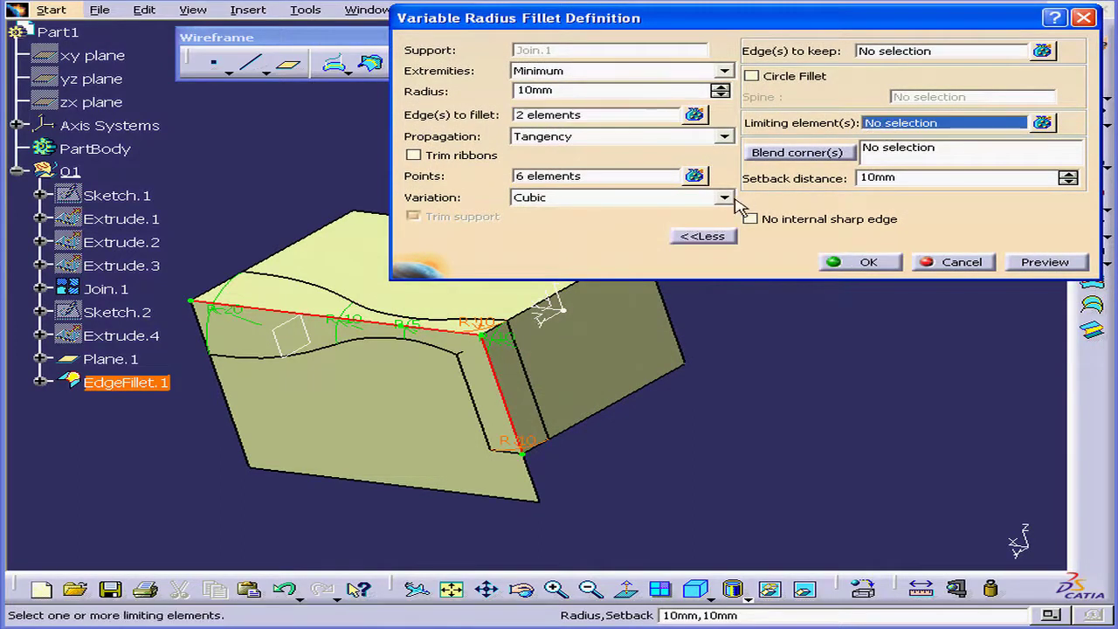
pyautogui.rightClick(100, 340)
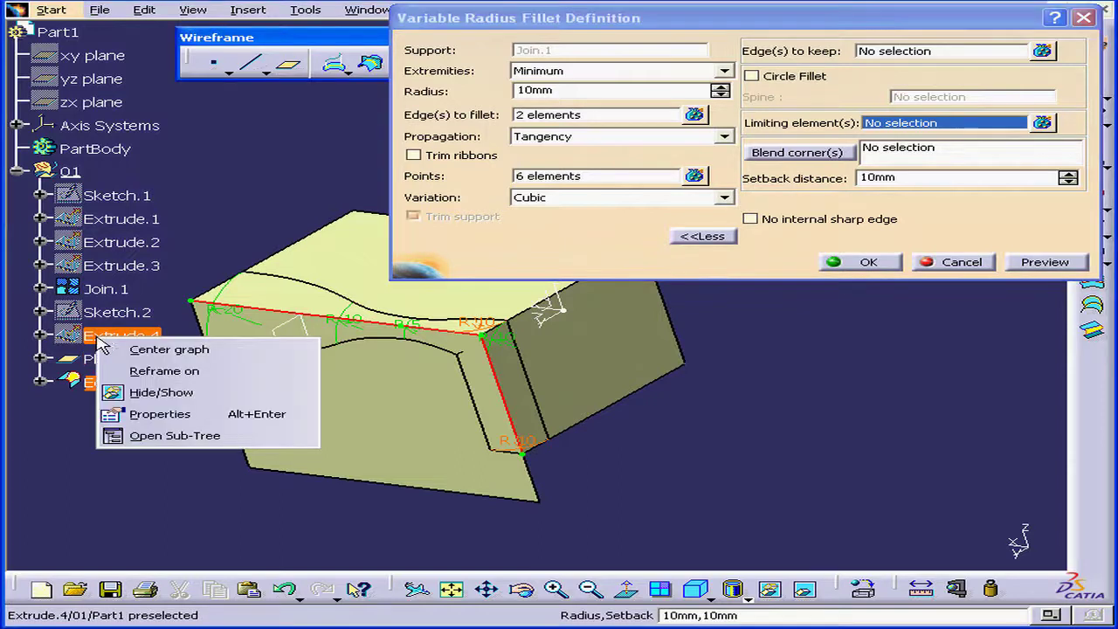
pyautogui.click(159, 393)
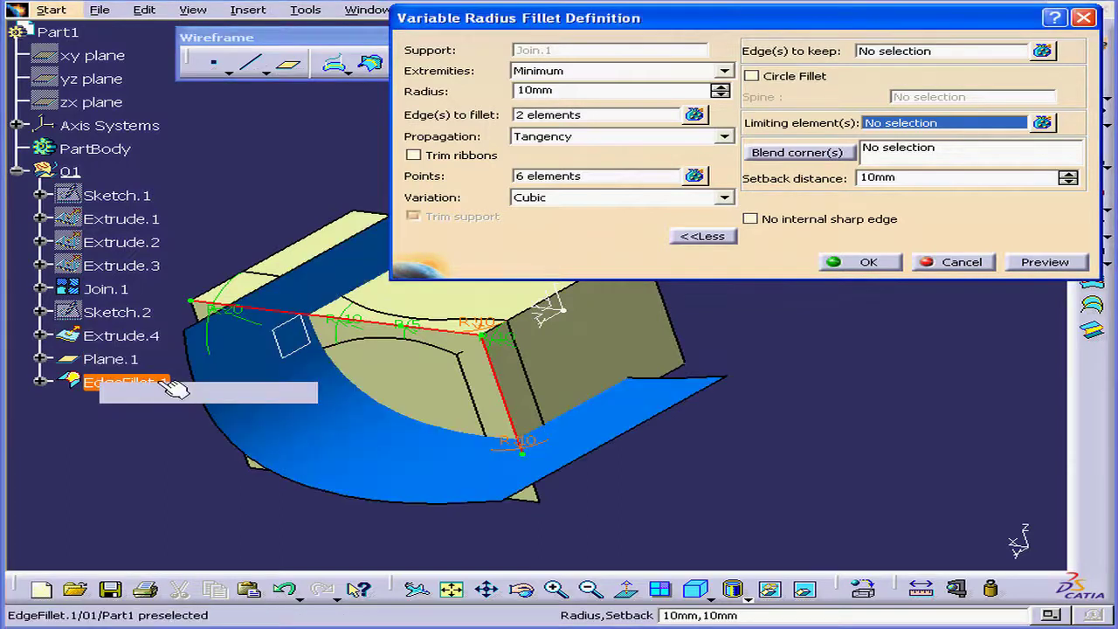
pyautogui.click(276, 389)
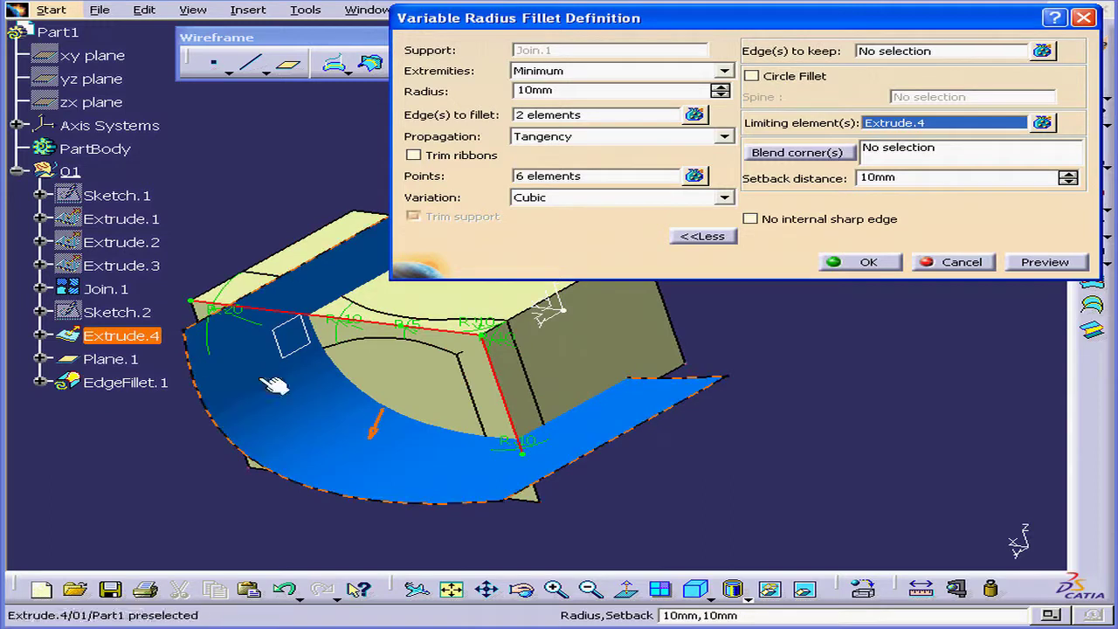
# Step: Reverse the limiting direction at Extrude.4, preview the fillet, apply it and inspect the trimmed result
pyautogui.moveTo(364, 403); pyautogui.dragTo(494, 400, button='middle')
pyautogui.moveTo(369, 357); pyautogui.dragTo(332, 349, button='middle')
pyautogui.click(367, 432)
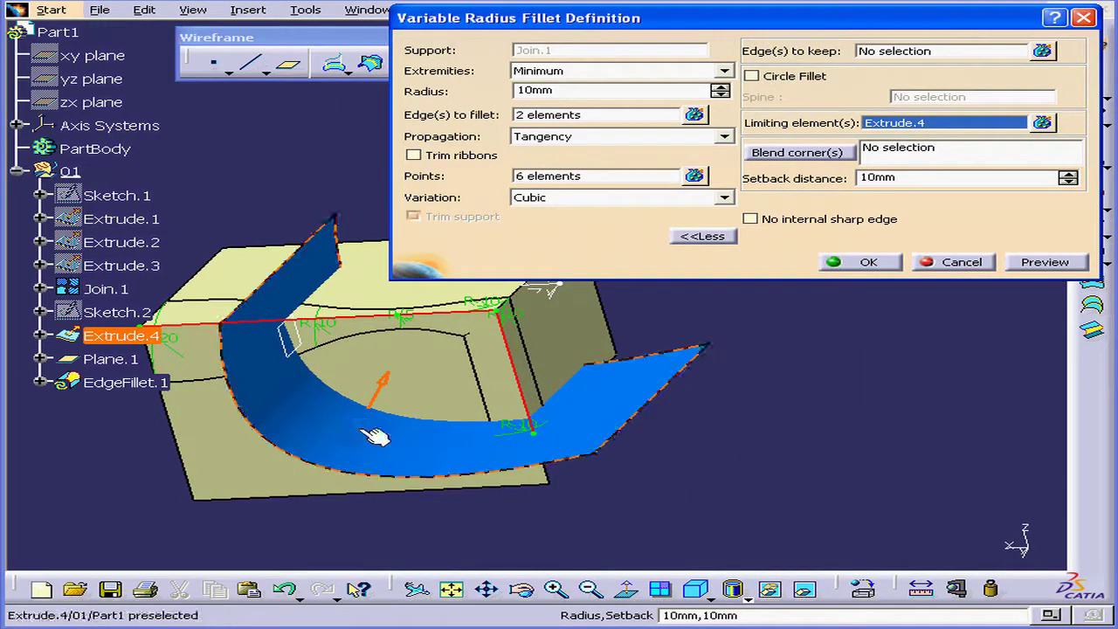
pyautogui.click(1042, 264)
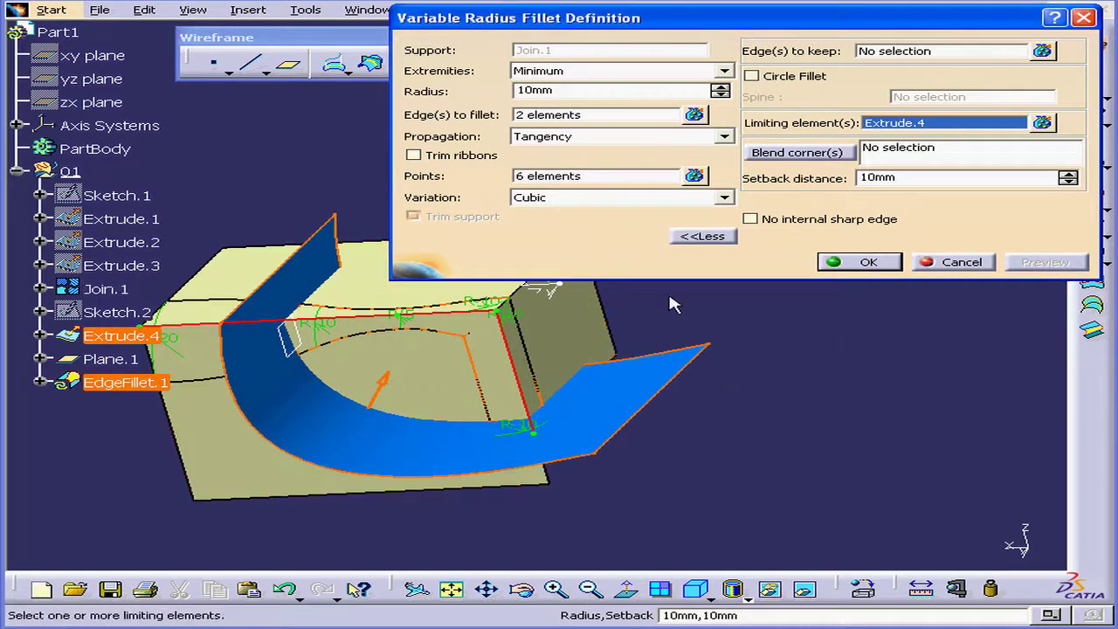
pyautogui.click(885, 266)
pyautogui.moveTo(498, 389); pyautogui.dragTo(538, 360, button='middle')
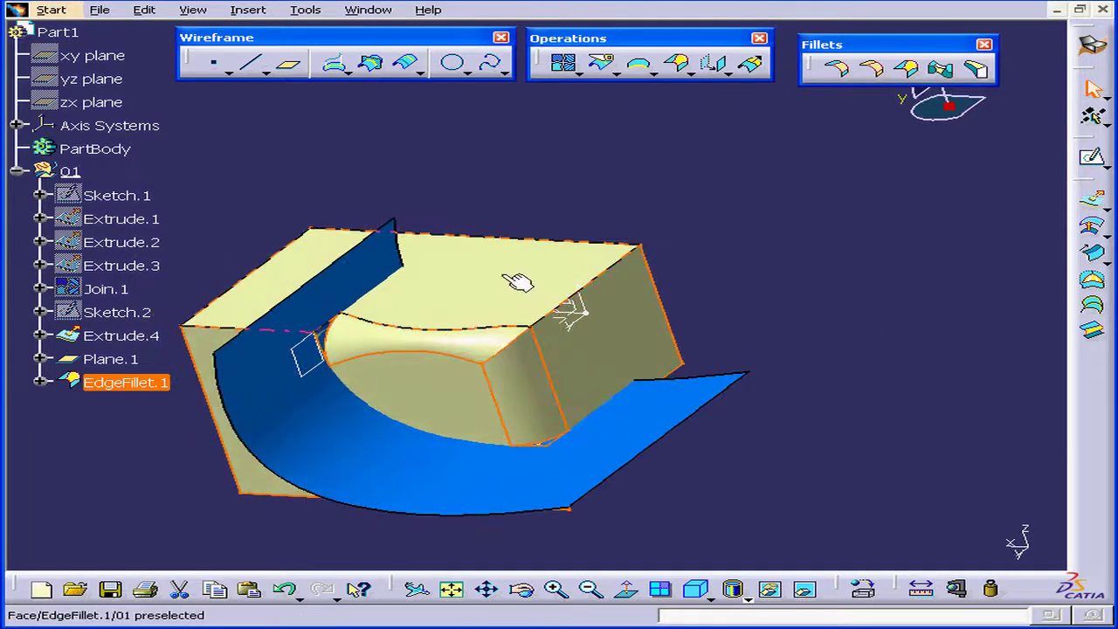
pyautogui.moveTo(482, 260); pyautogui.dragTo(426, 281, button='middle')
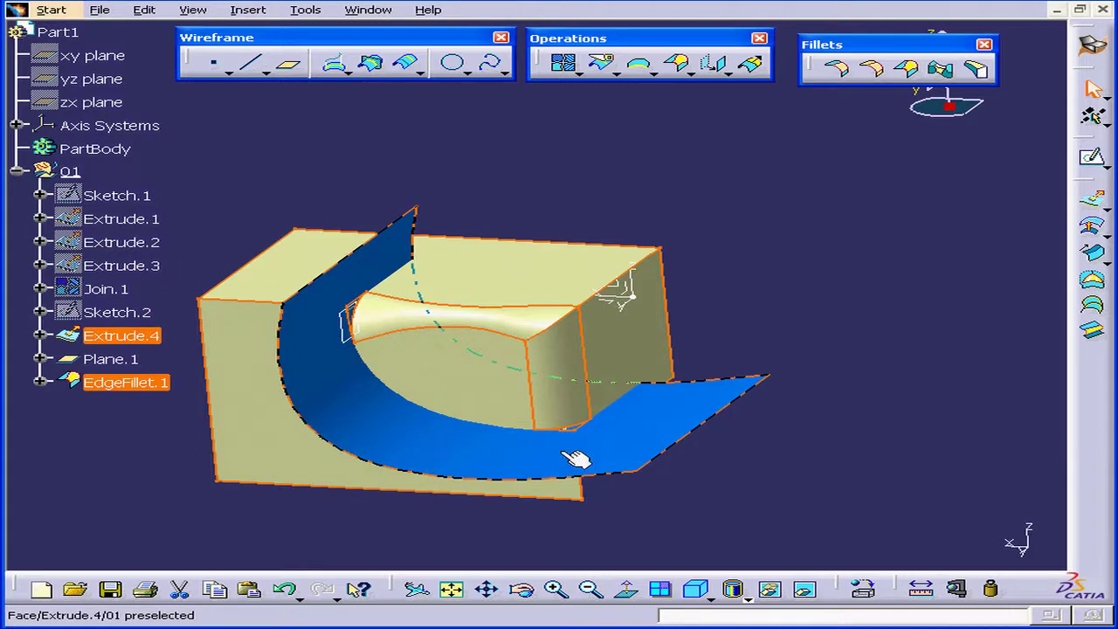
# Step: Hide the Extrude.4 surface and view the limited fillet on the joined surface
pyautogui.rightClick(96, 338)
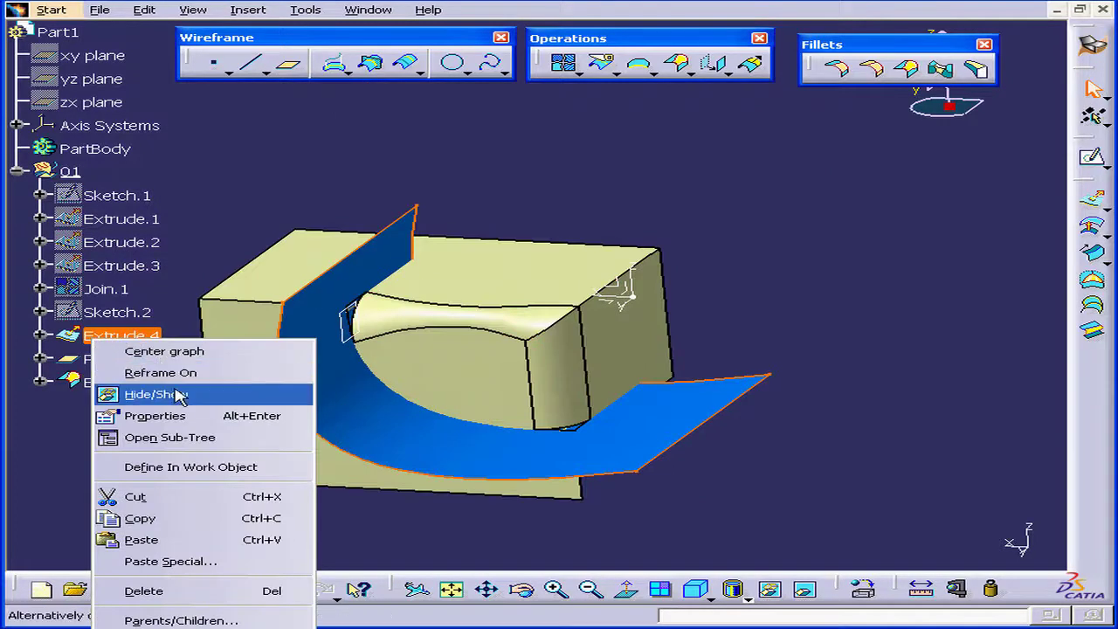
pyautogui.click(240, 395)
pyautogui.moveTo(240, 394); pyautogui.dragTo(446, 357, button='middle')
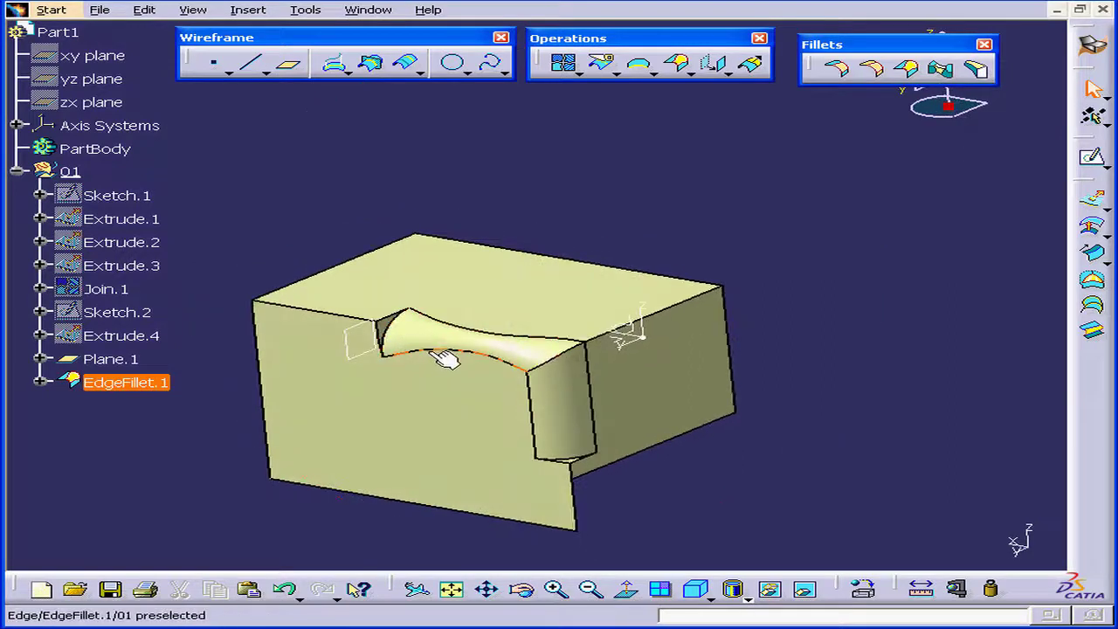
pyautogui.doubleClick(549, 387)
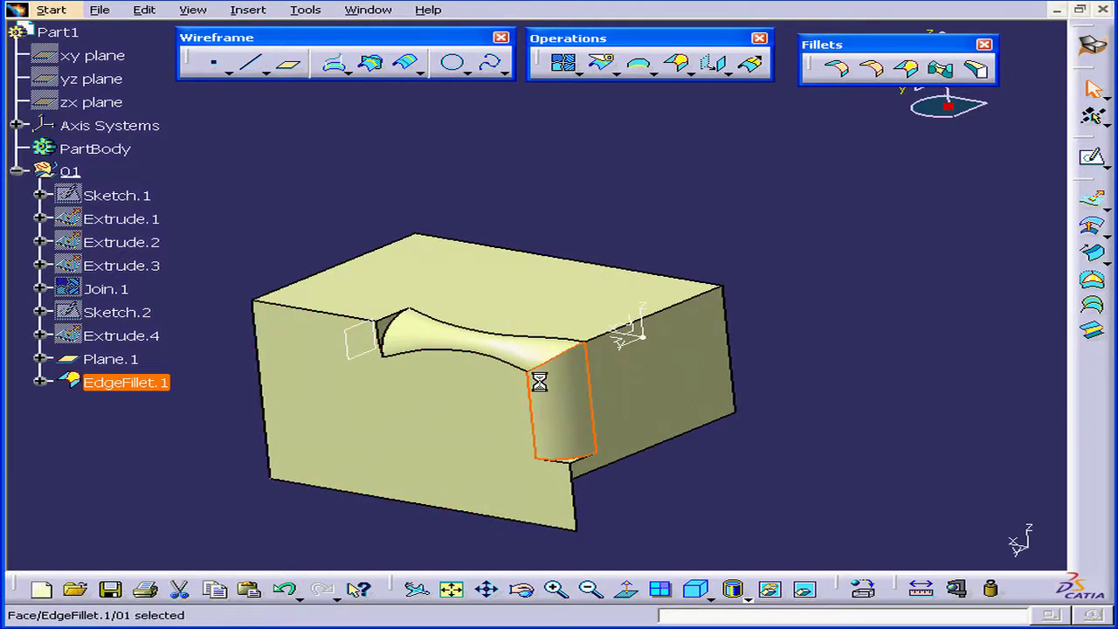
pyautogui.moveTo(472, 374); pyautogui.dragTo(442, 387, button='middle')
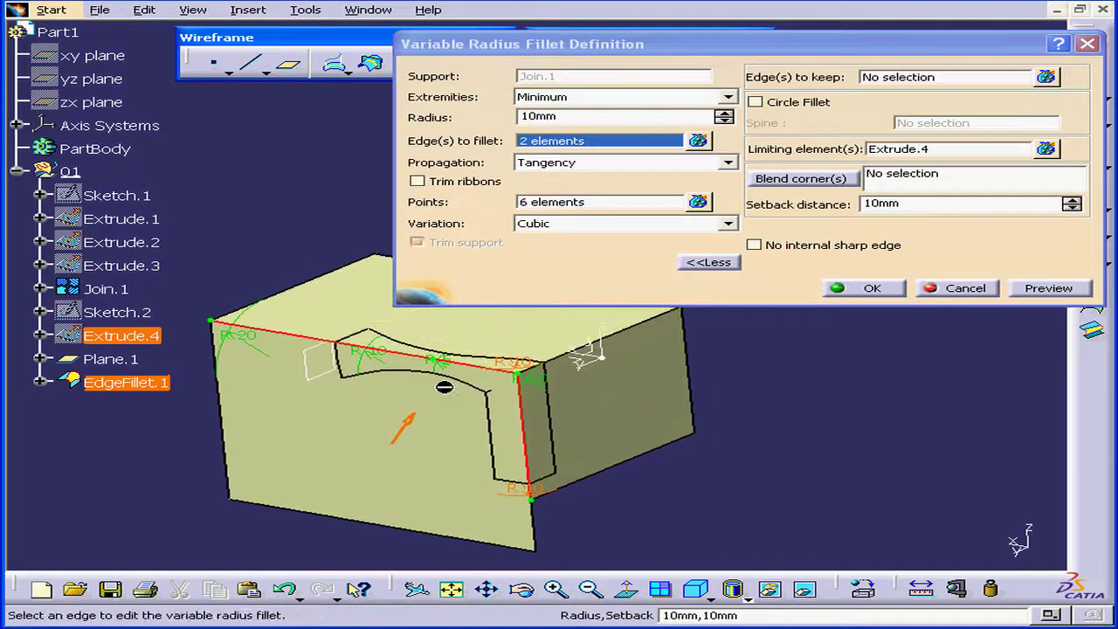
pyautogui.click(965, 289)
# Step: Delete EdgeFillet.1 from the joined surface, keeping its parent elements
pyautogui.rightClick(125, 387)
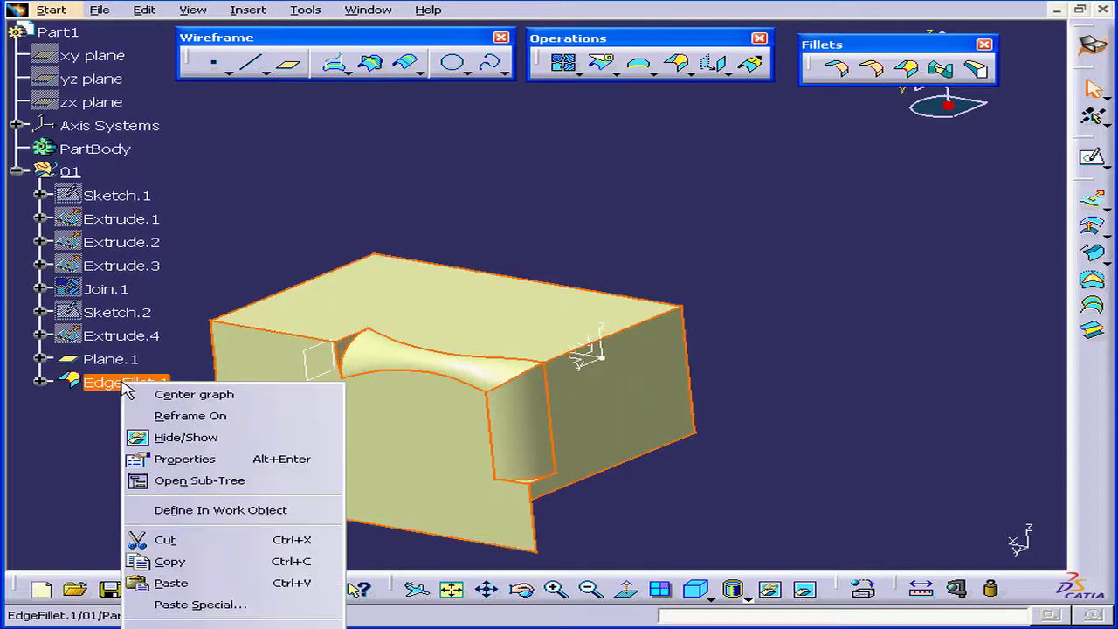
pyautogui.click(166, 625)
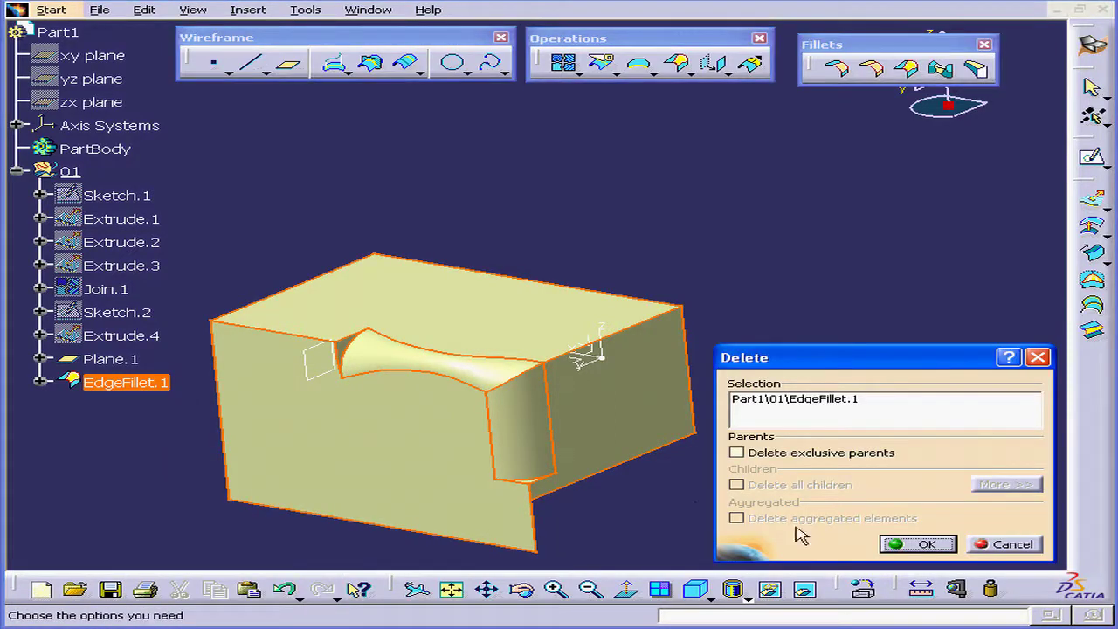
pyautogui.click(916, 545)
pyautogui.moveTo(201, 408); pyautogui.dragTo(437, 358, button='middle')
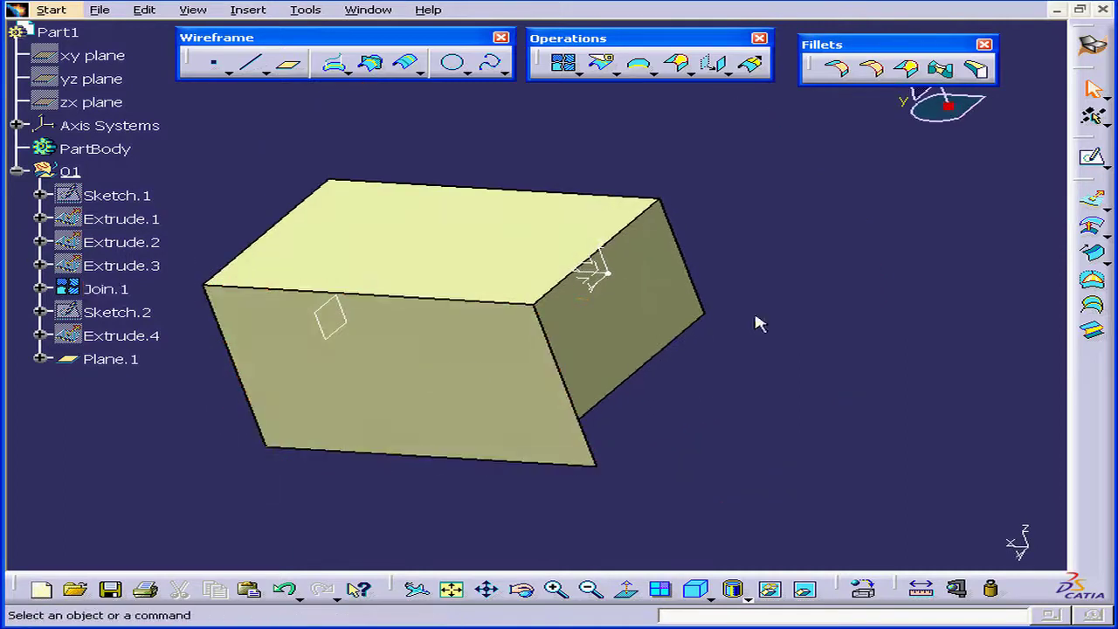
# Step: Sketch a circle of about 11.9 mm radius on the horizontal axis near the middle of the joined surface's top face, and exit the sketch
pyautogui.click(1092, 157)
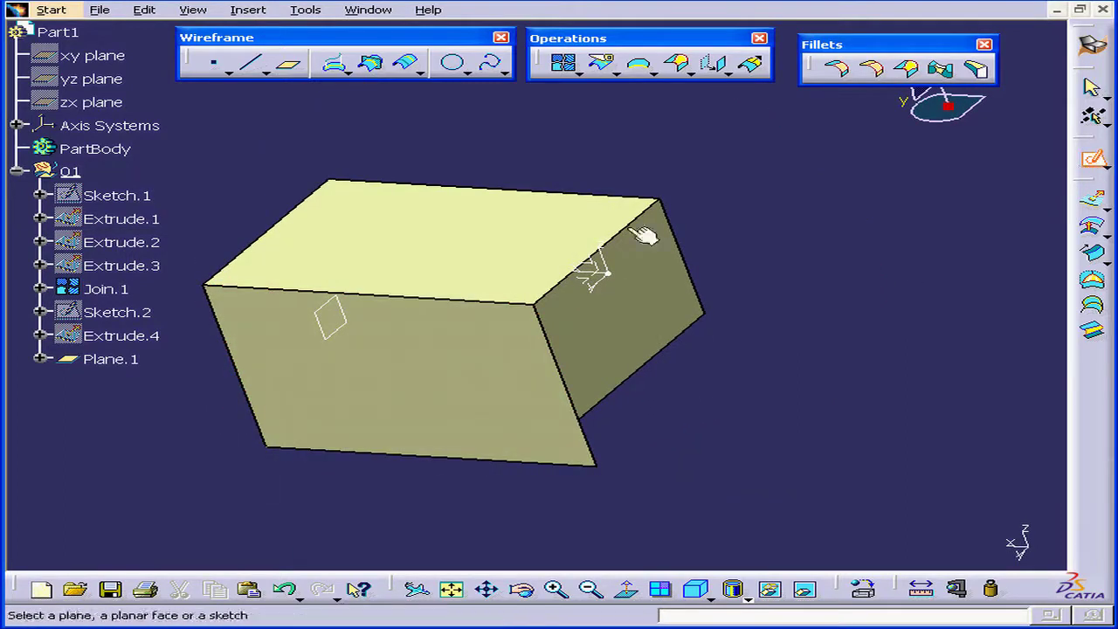
pyautogui.click(380, 282)
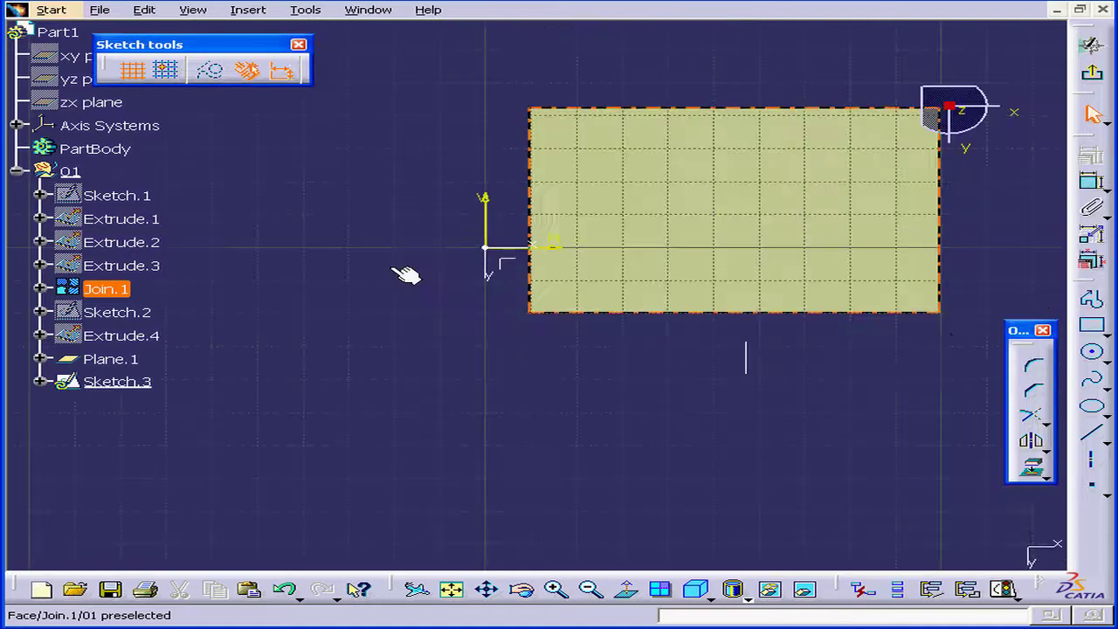
pyautogui.click(629, 591)
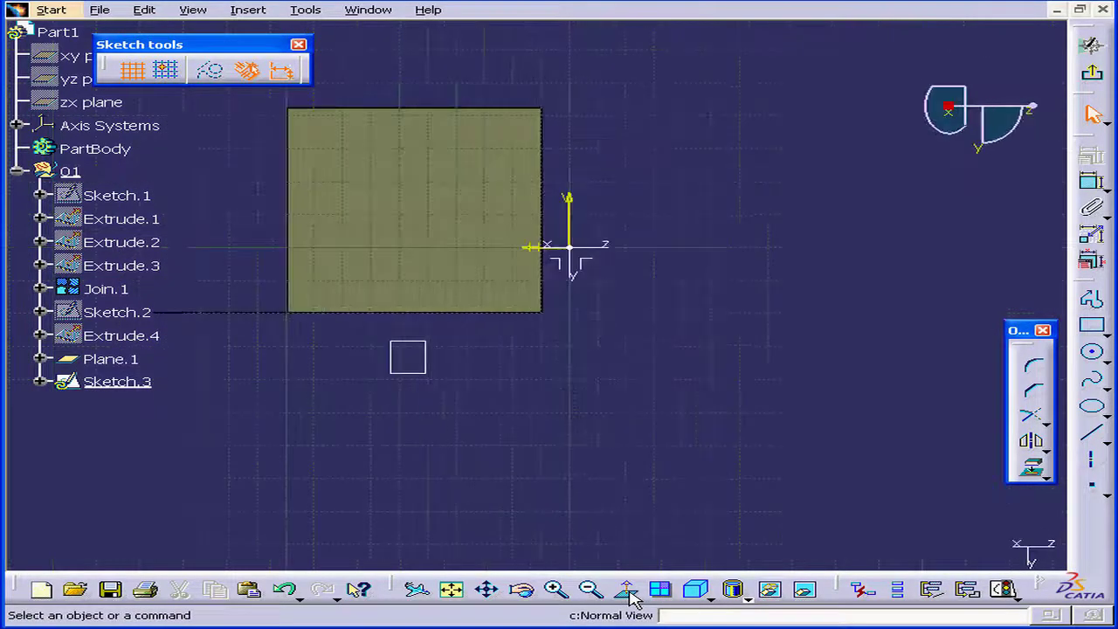
pyautogui.moveTo(627, 332); pyautogui.dragTo(683, 331, button='middle')
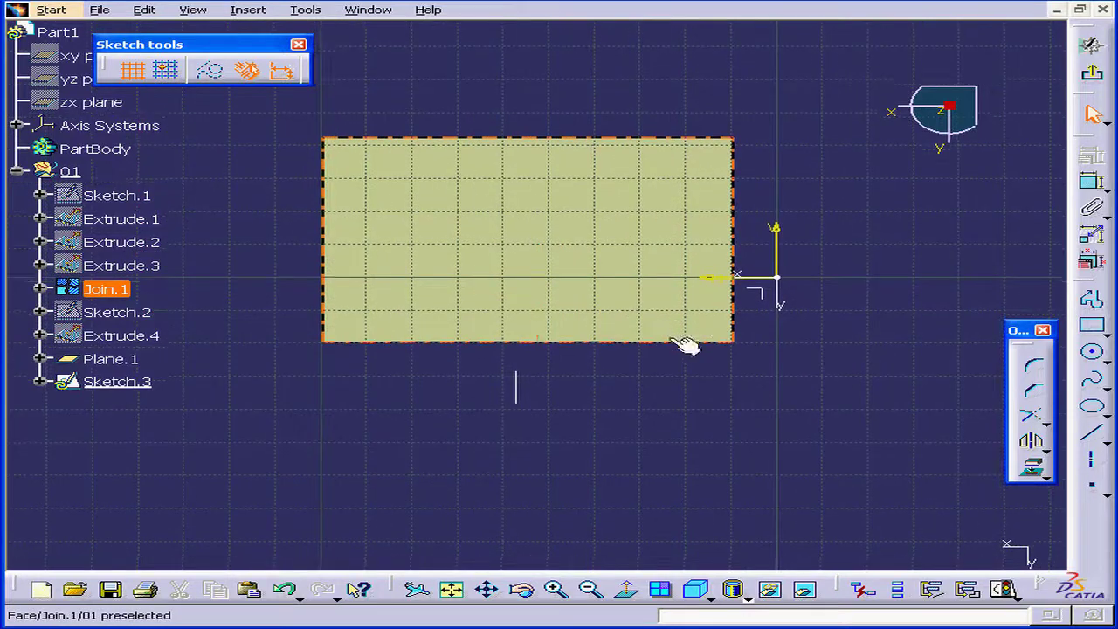
pyautogui.click(1096, 355)
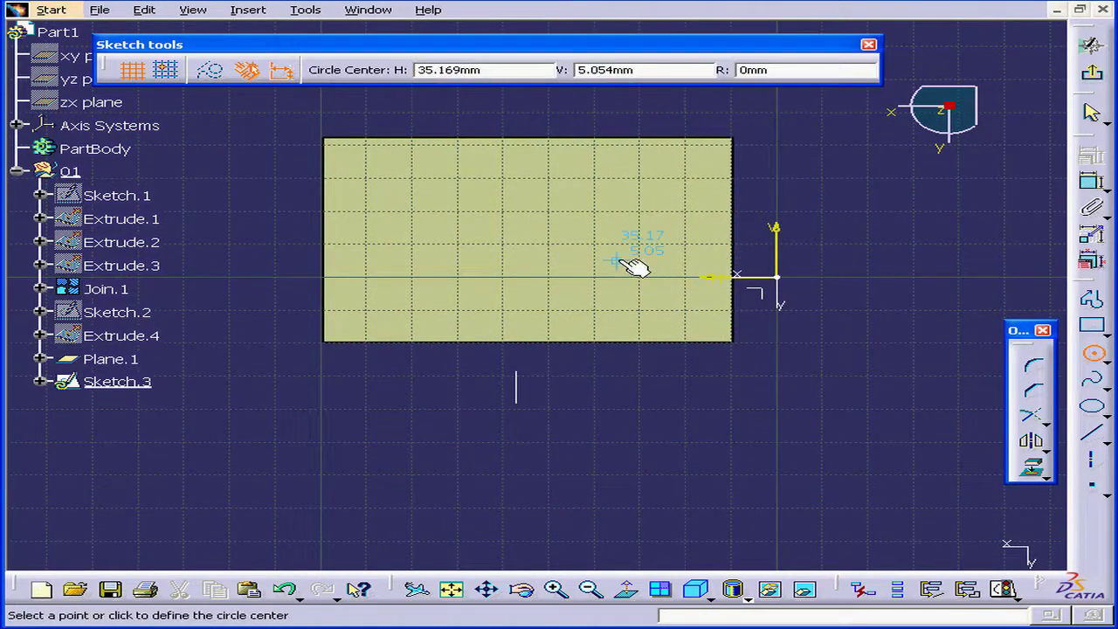
pyautogui.click(504, 278)
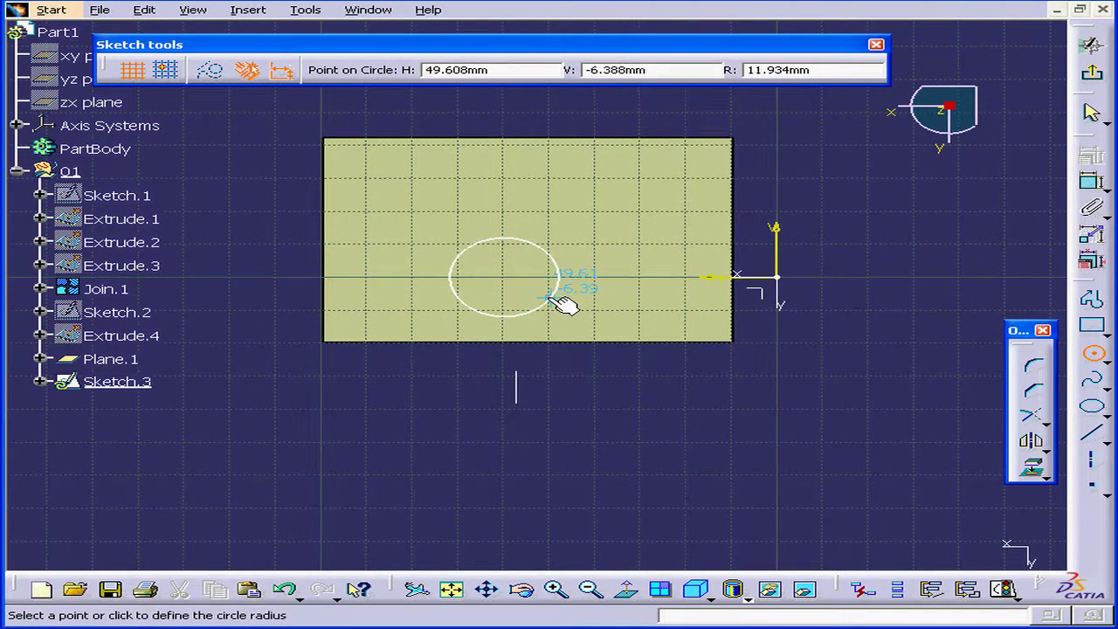
pyautogui.click(551, 299)
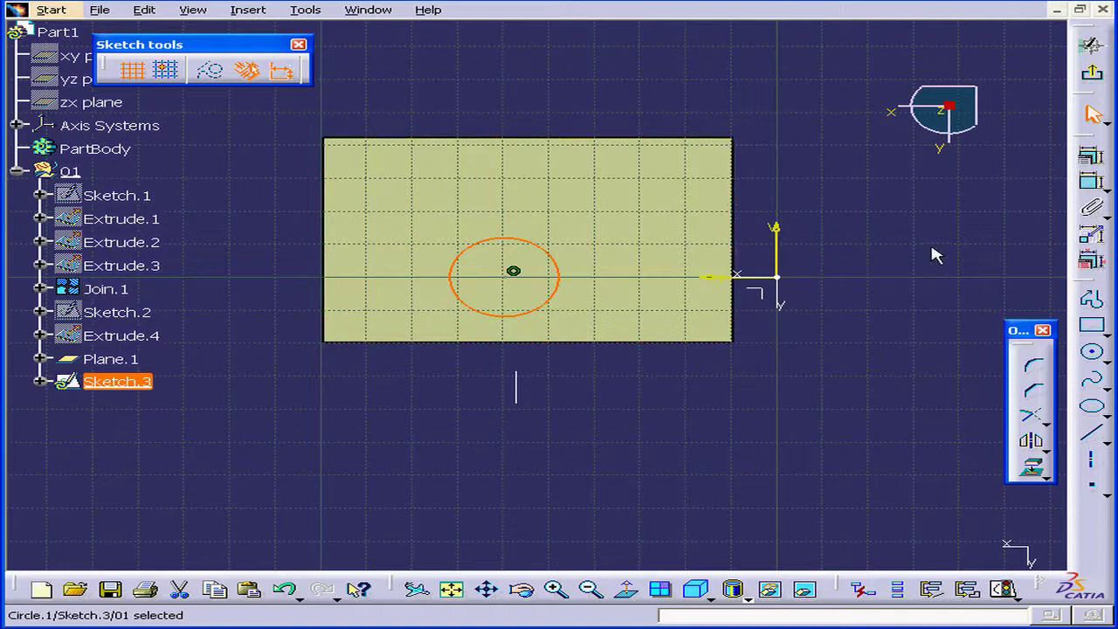
pyautogui.click(1094, 110)
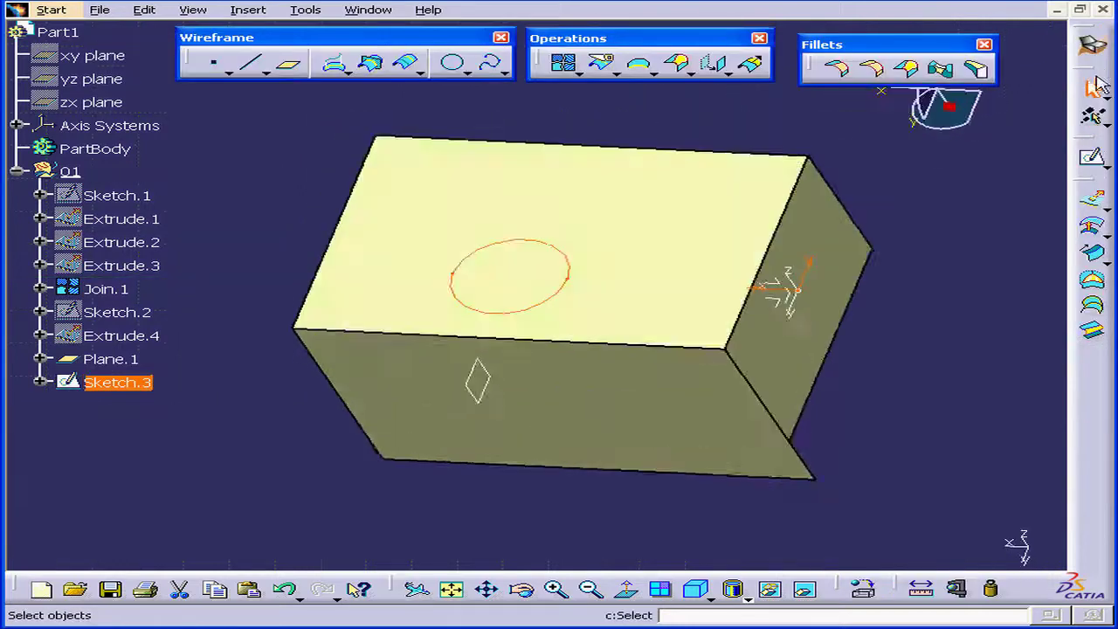
# Step: Split the joined surface Join.1 with the Sketch.3 circle, removing the area inside the circle from the top face
pyautogui.click(605, 67)
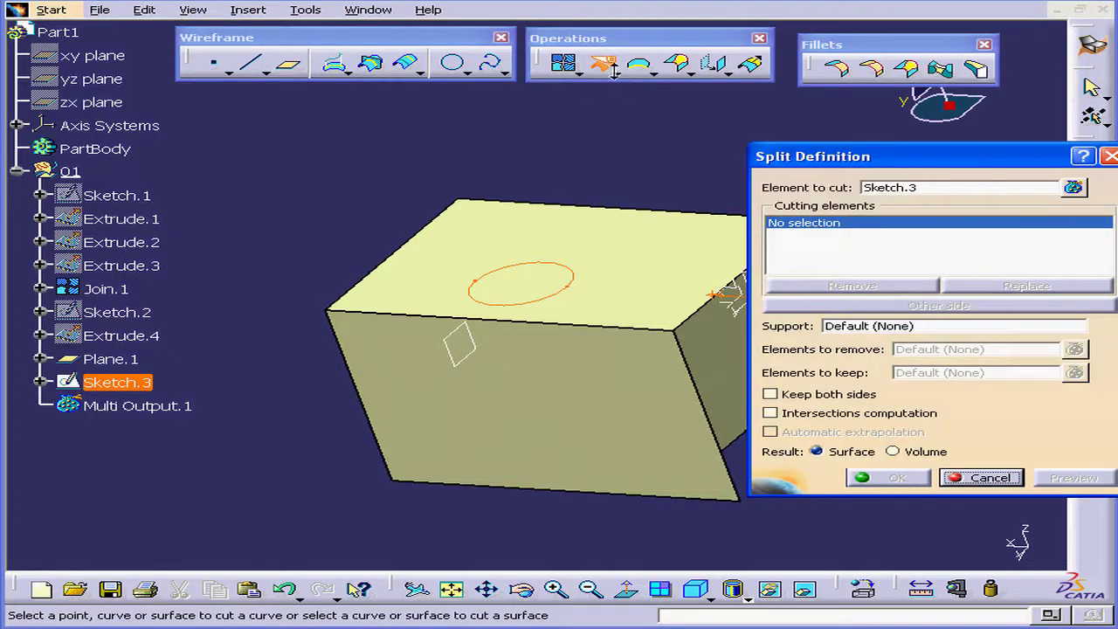
pyautogui.click(909, 188)
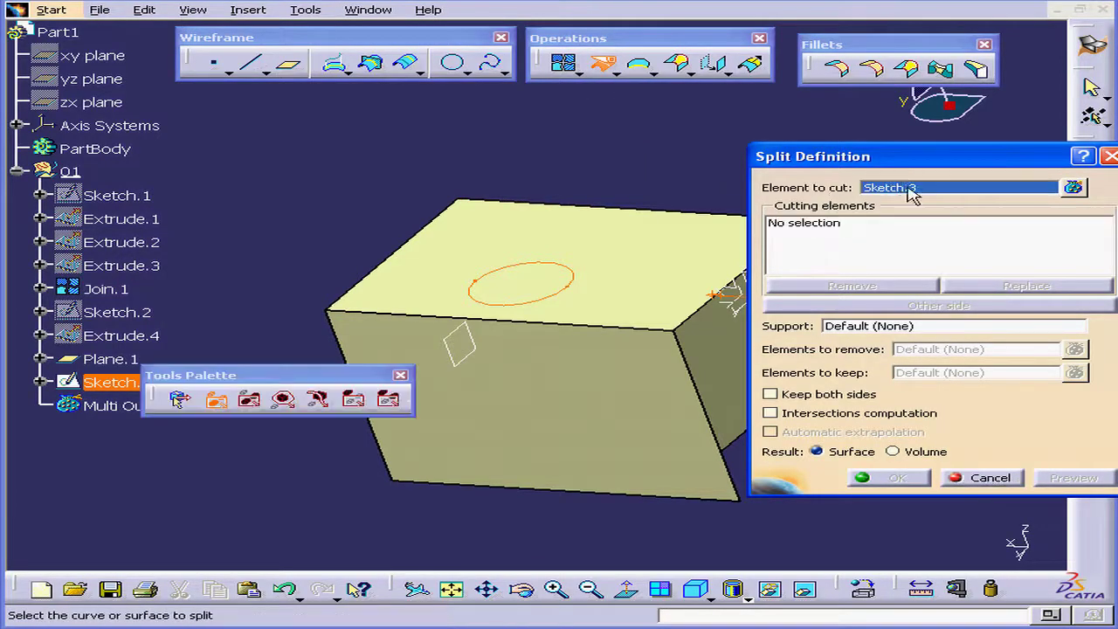
pyautogui.click(686, 274)
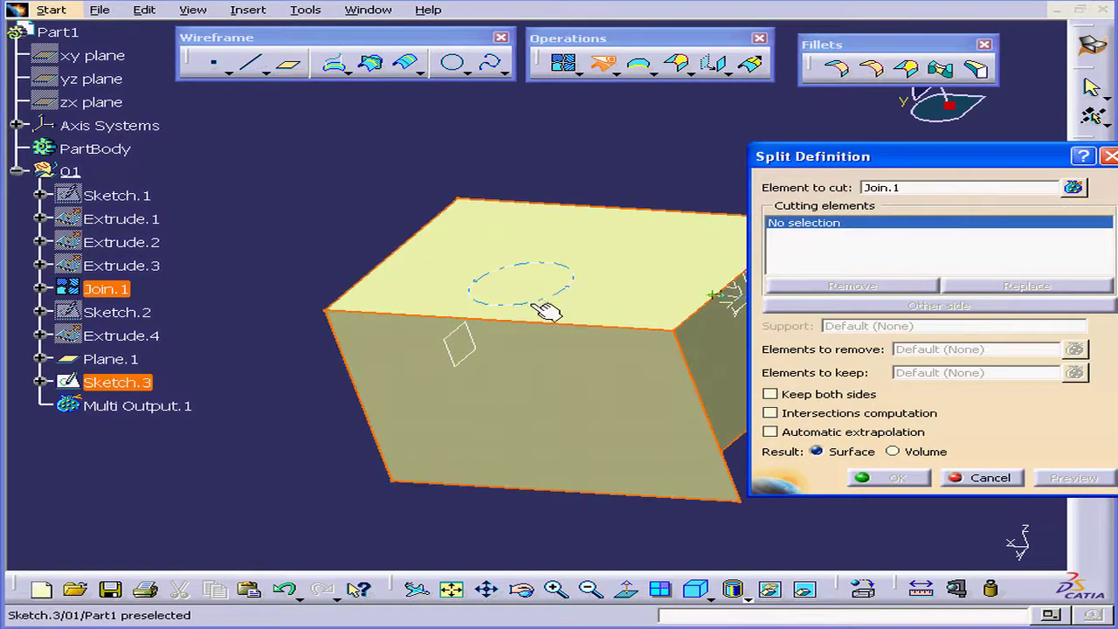
pyautogui.click(538, 305)
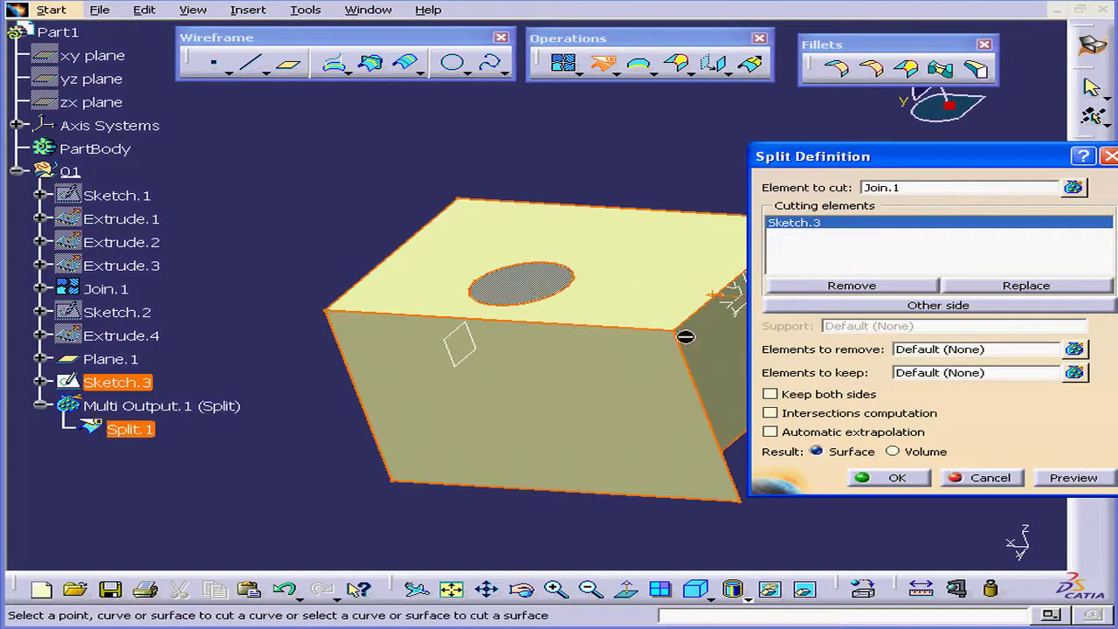
pyautogui.click(861, 473)
pyautogui.moveTo(599, 382); pyautogui.dragTo(629, 352, button='middle')
pyautogui.click(865, 250)
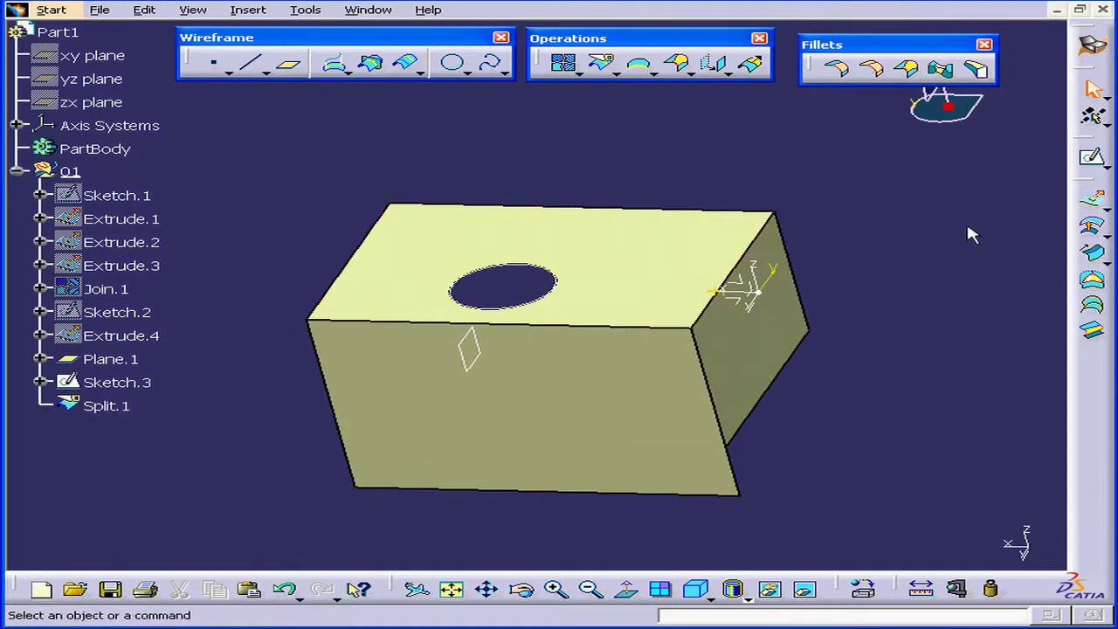
# Step: Extrude the Sketch.3 circle as a surface normal to the sketch, with limit 1 at 0 mm and limit 2 at 42 mm
pyautogui.click(1092, 201)
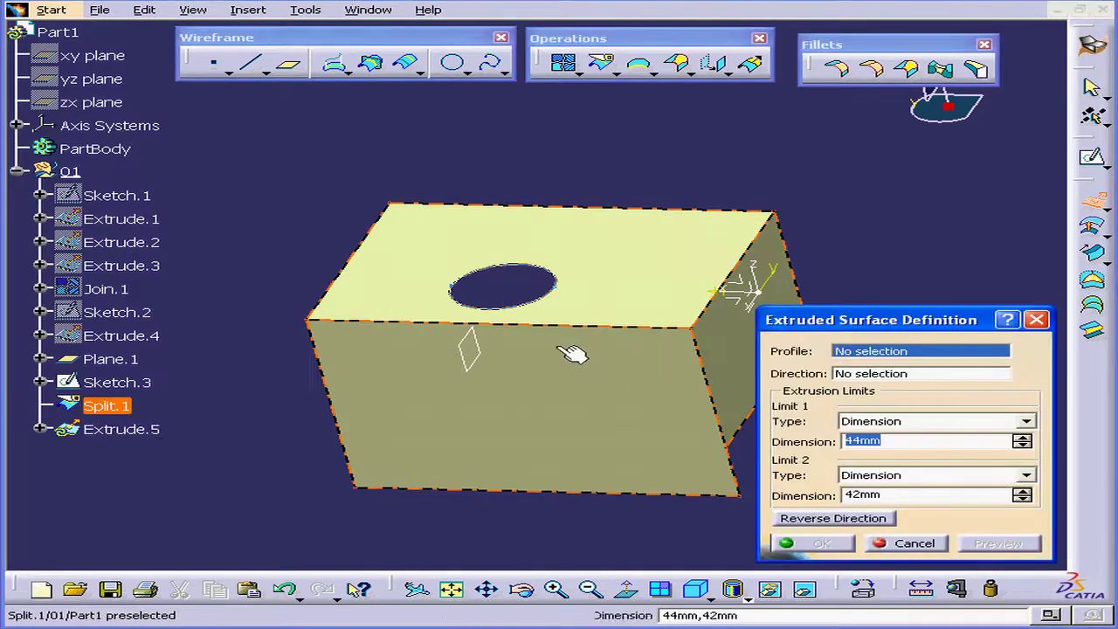
pyautogui.moveTo(572, 353); pyautogui.dragTo(554, 312, button='middle')
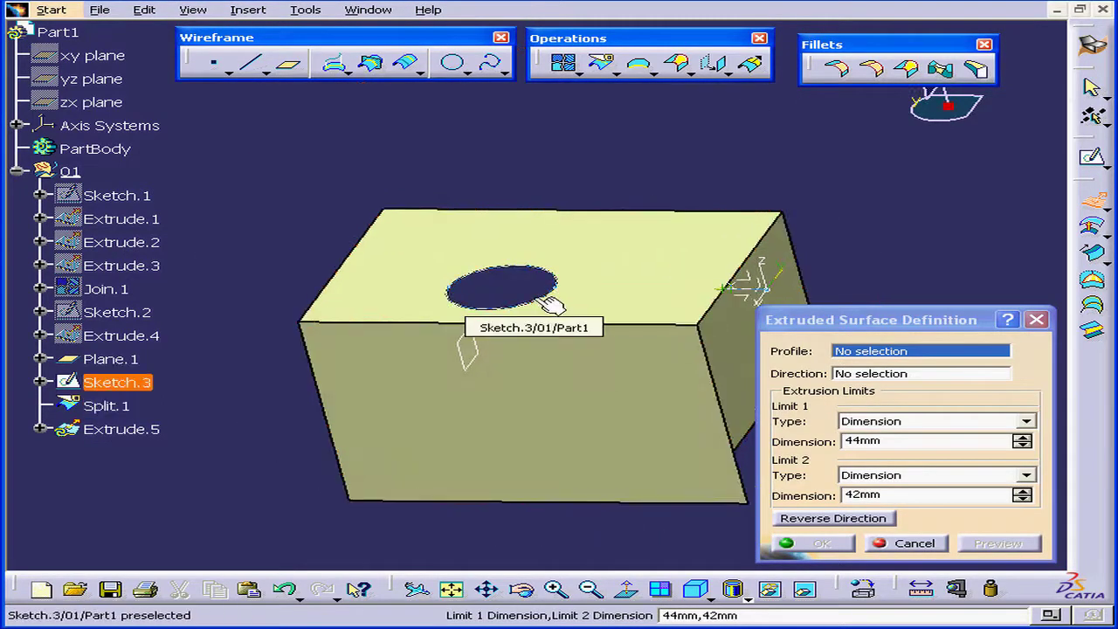
pyautogui.click(545, 299)
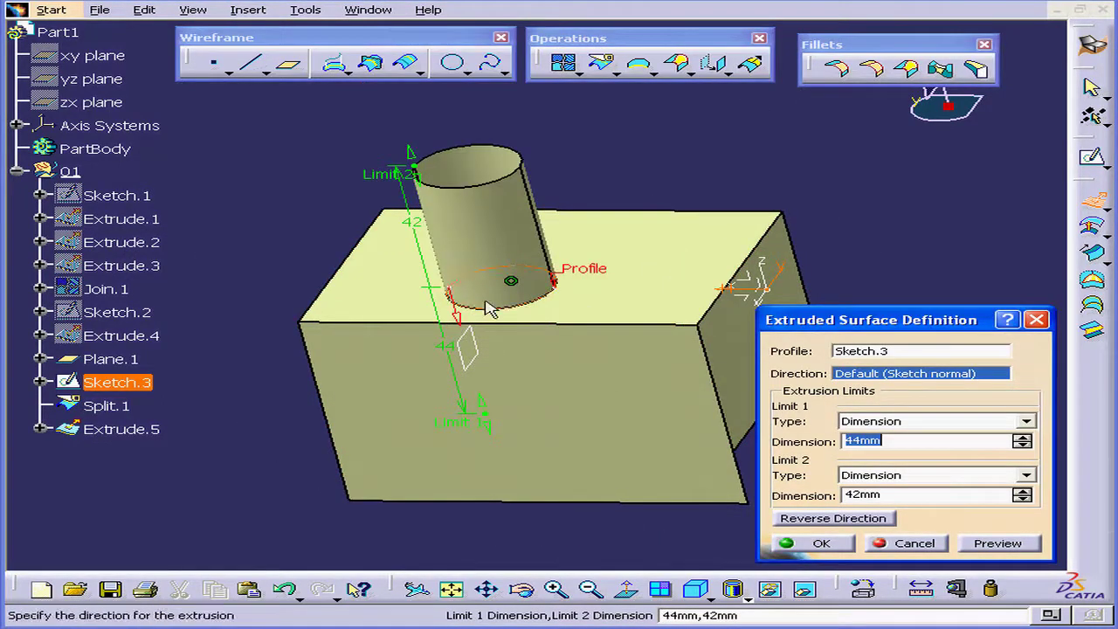
pyautogui.moveTo(400, 262); pyautogui.dragTo(511, 259, button='middle')
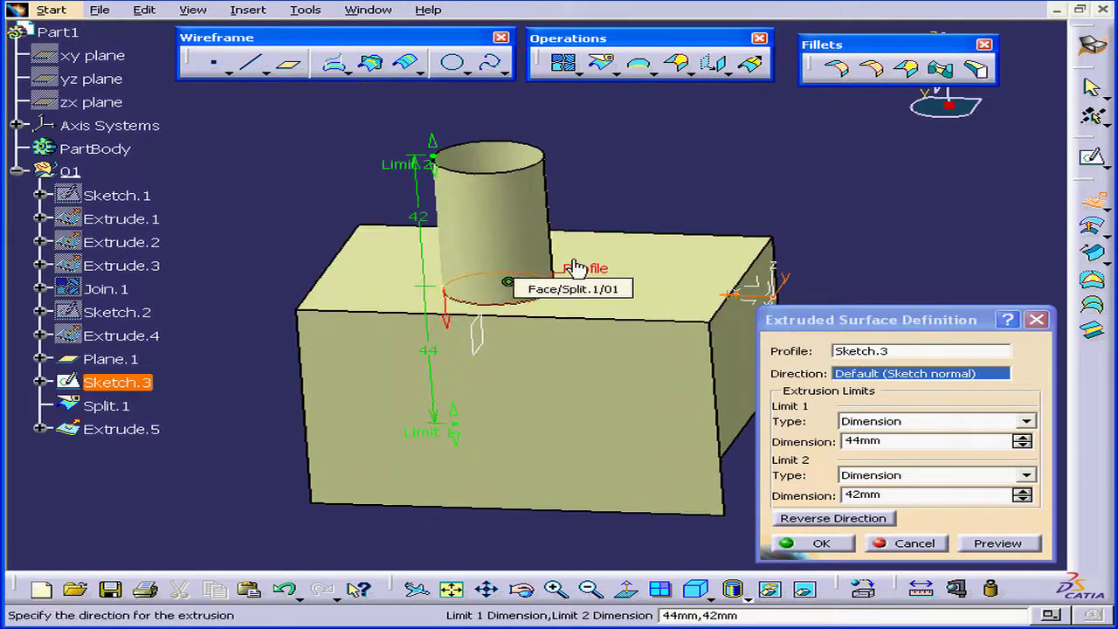
pyautogui.moveTo(460, 434); pyautogui.dragTo(447, 377)
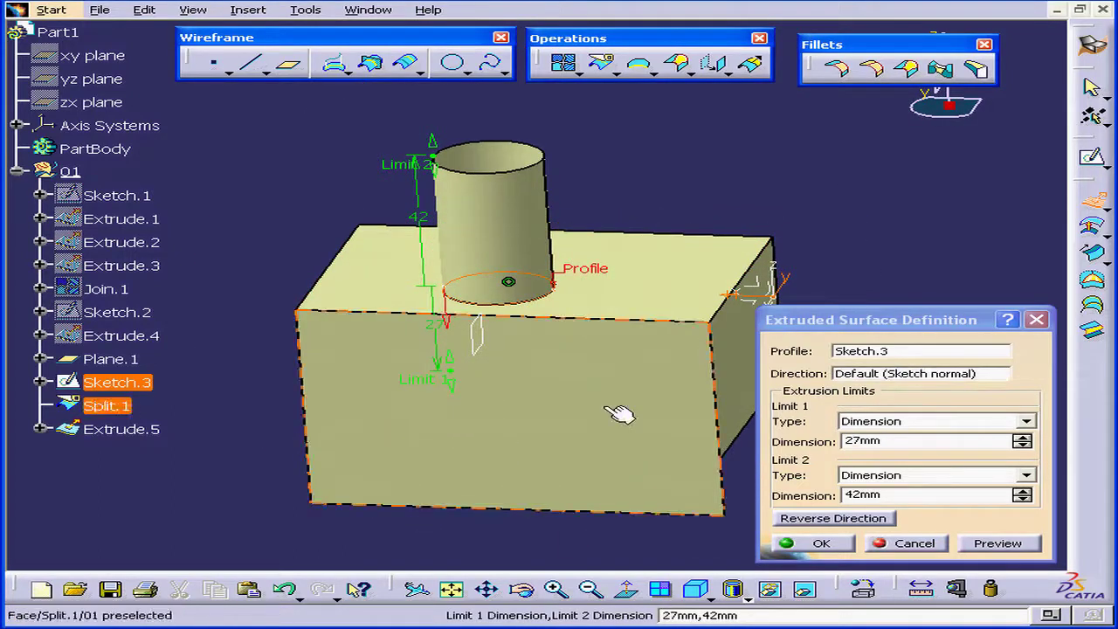
pyautogui.doubleClick(846, 441)
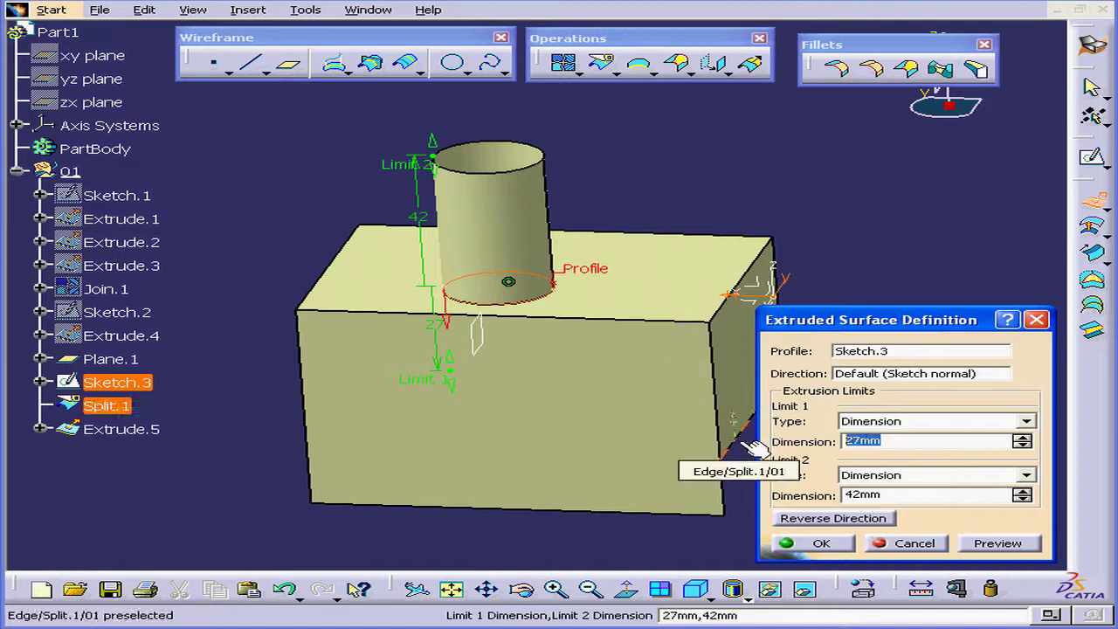
pyautogui.write('0')
pyautogui.press('Tab')
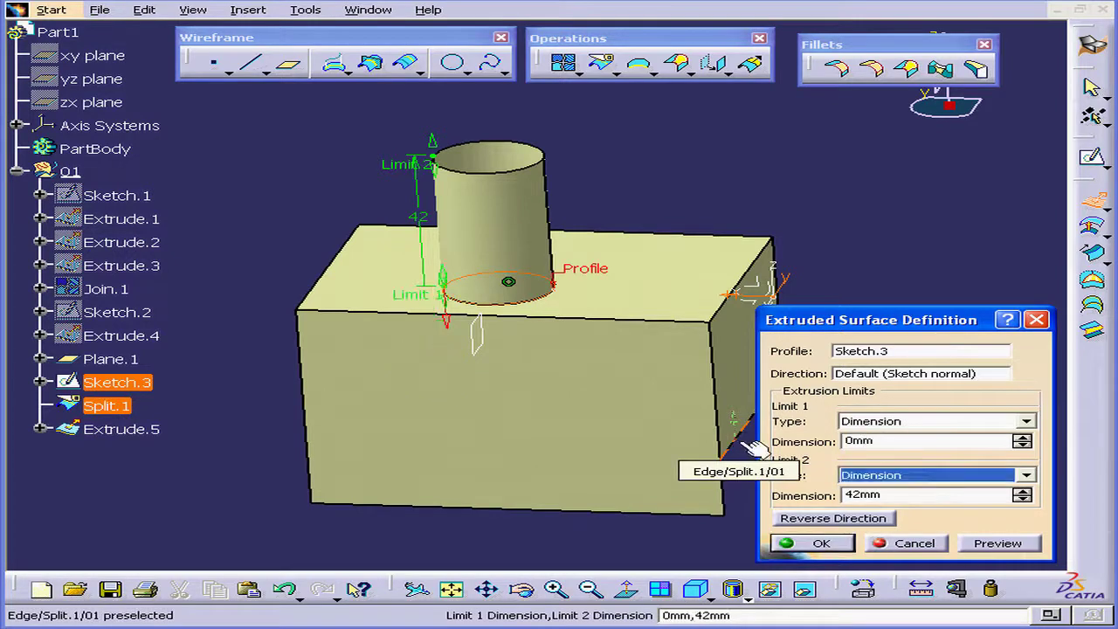
pyautogui.click(821, 543)
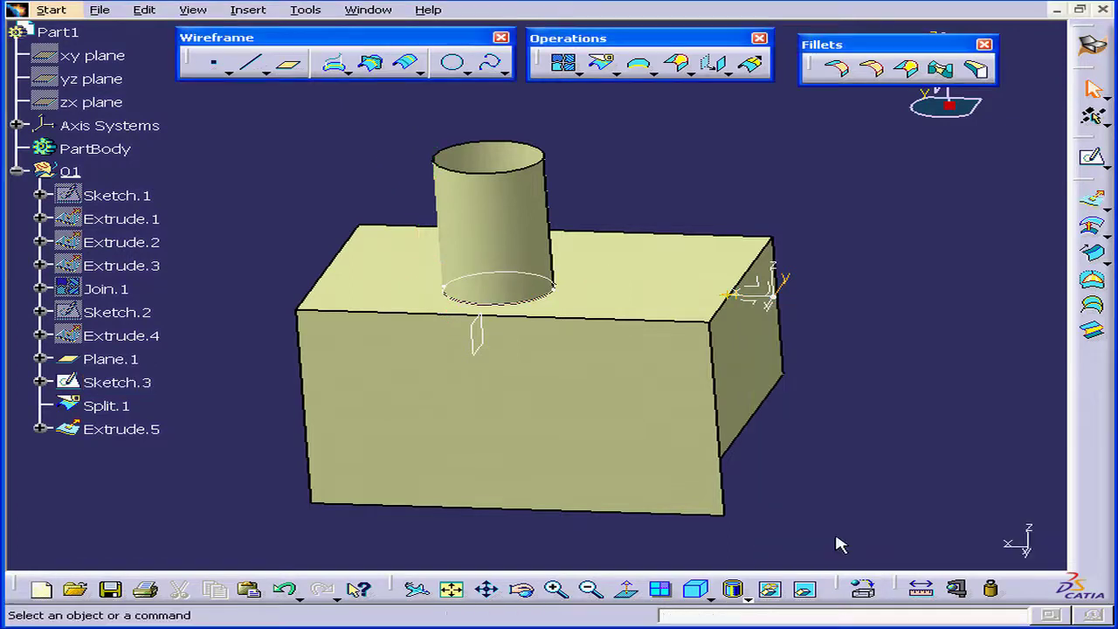
# Step: Join the extruded cylinder Extrude.5 with the split surface Split.1 using a 0.001 mm merging distance
pyautogui.click(566, 66)
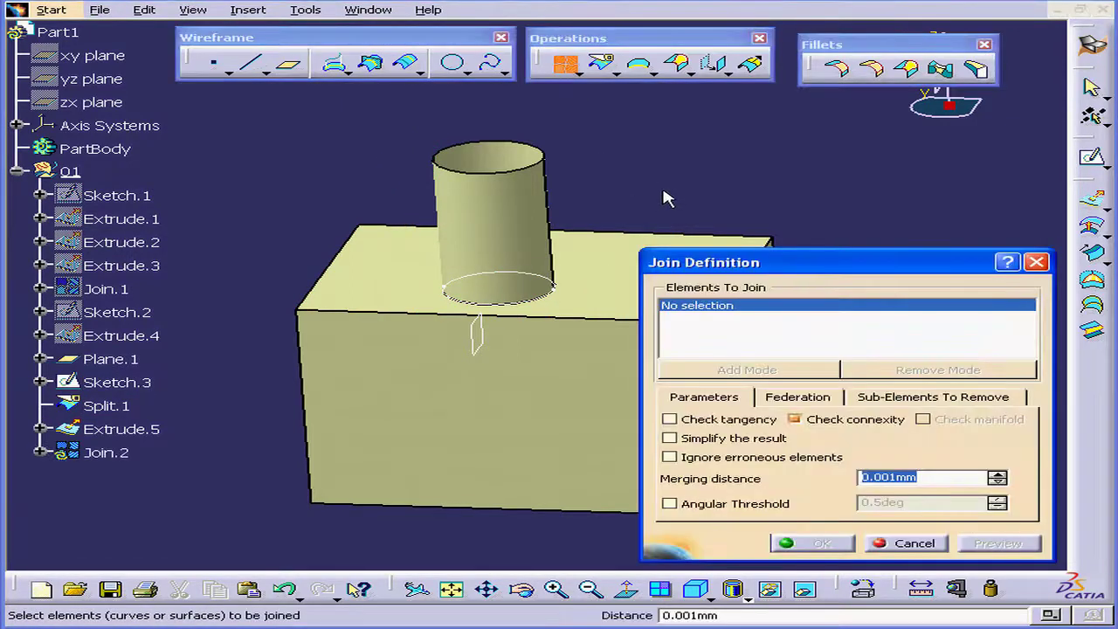
pyautogui.click(524, 222)
pyautogui.click(591, 294)
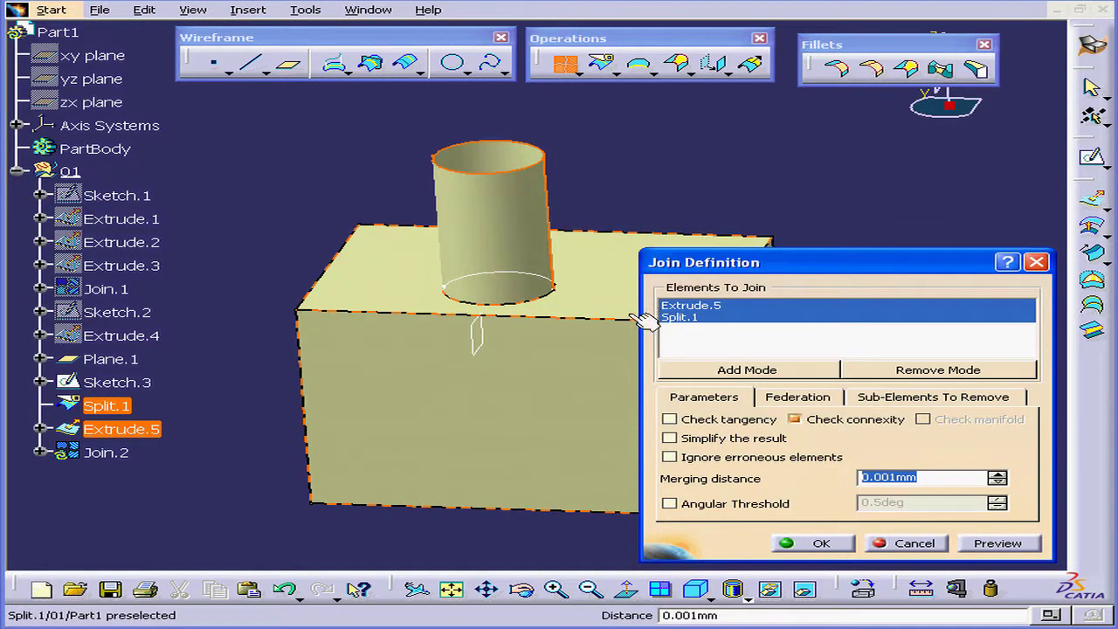
pyautogui.click(841, 545)
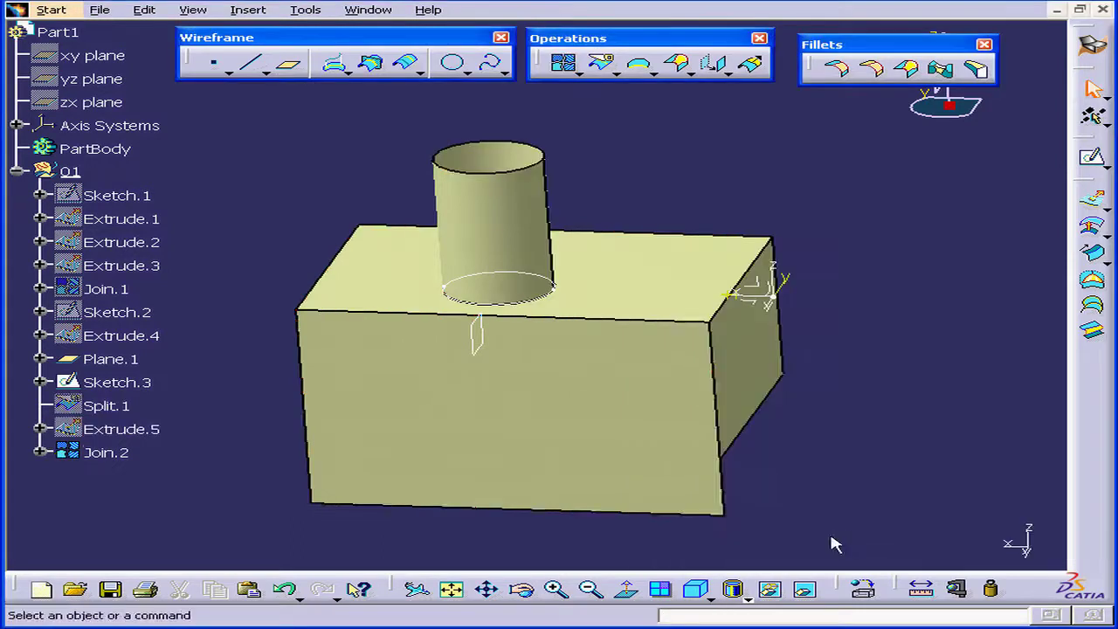
# Step: Hide the Sketch.3 circle at the base of the cylinder
pyautogui.rightClick(151, 385)
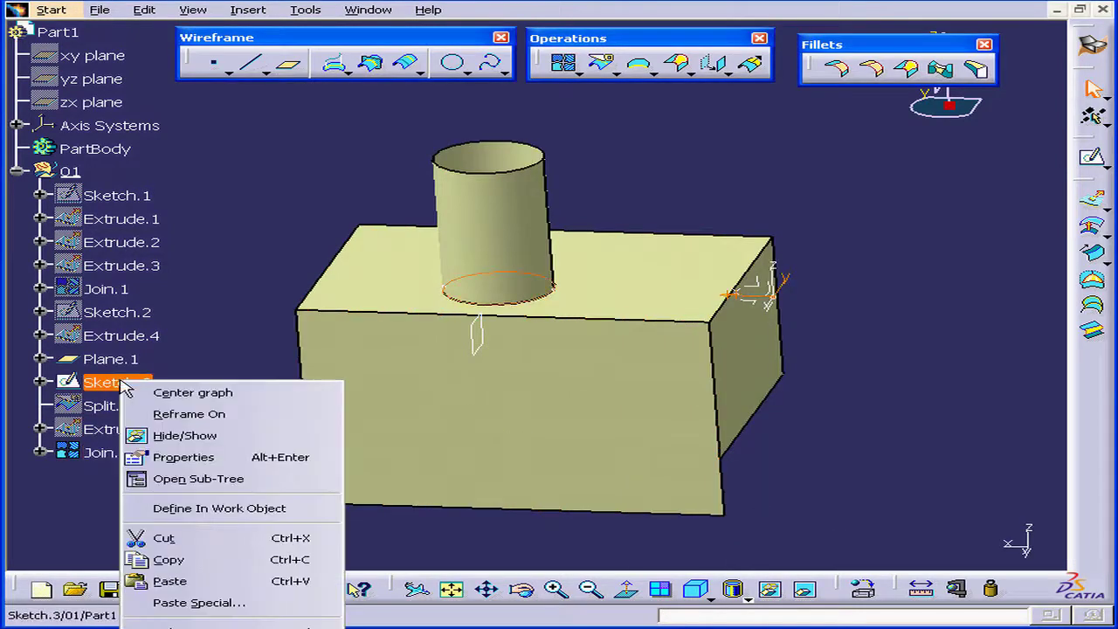
pyautogui.click(222, 436)
pyautogui.moveTo(346, 367); pyautogui.dragTo(408, 393, button='middle')
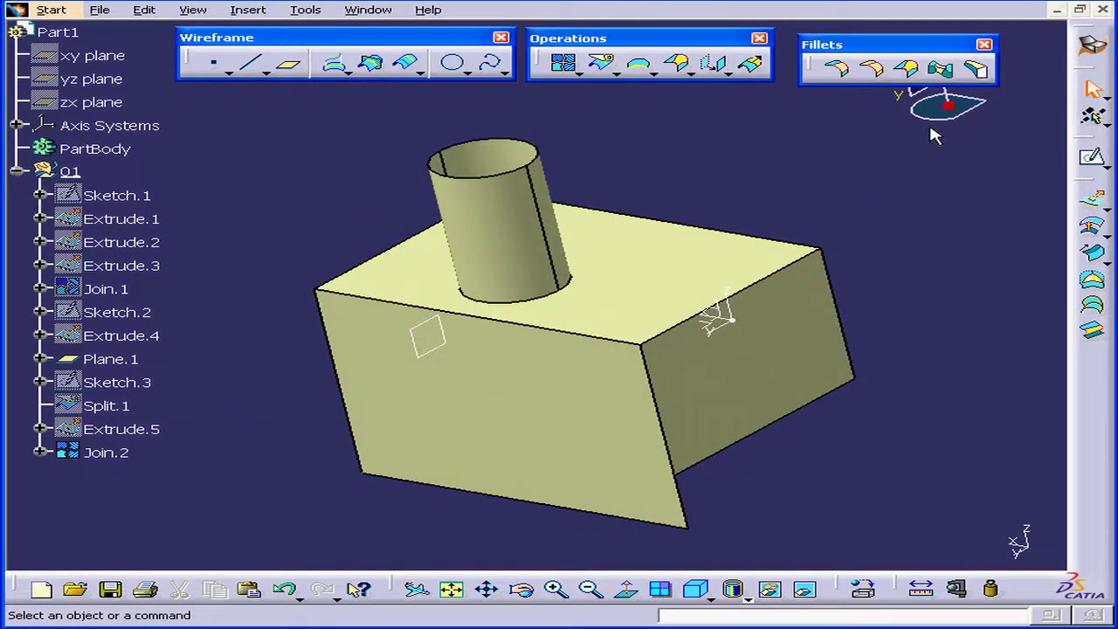
# Step: Start a variable radius fillet with its extended options shown, and select the circular edge where the cylinder meets the top face
pyautogui.click(912, 70)
pyautogui.moveTo(566, 343); pyautogui.dragTo(384, 341, button='middle')
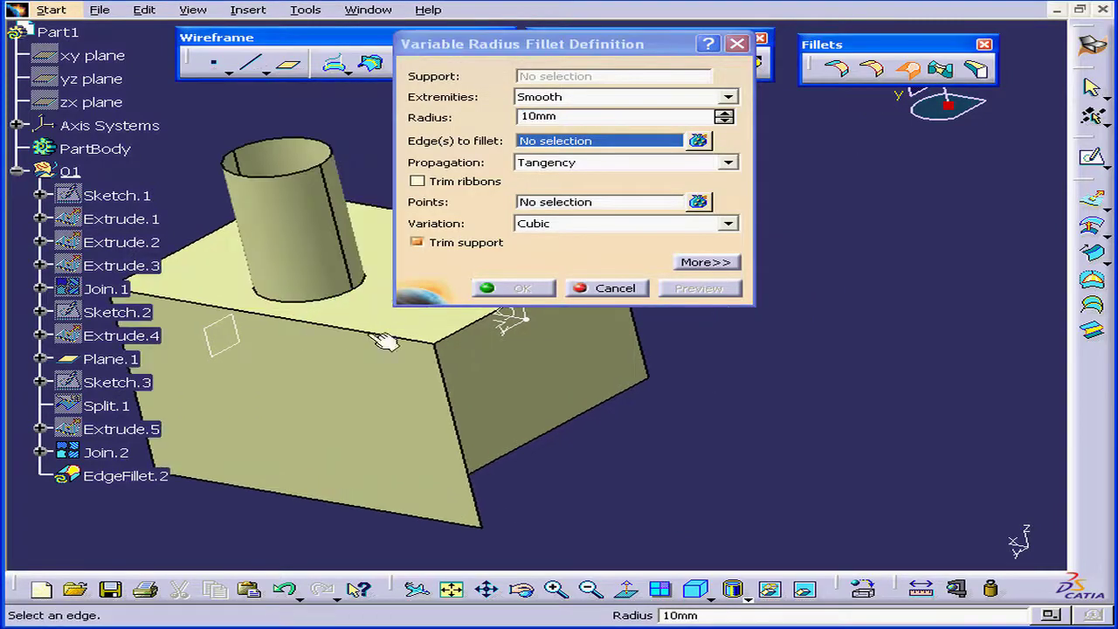
pyautogui.moveTo(542, 43); pyautogui.dragTo(594, 46)
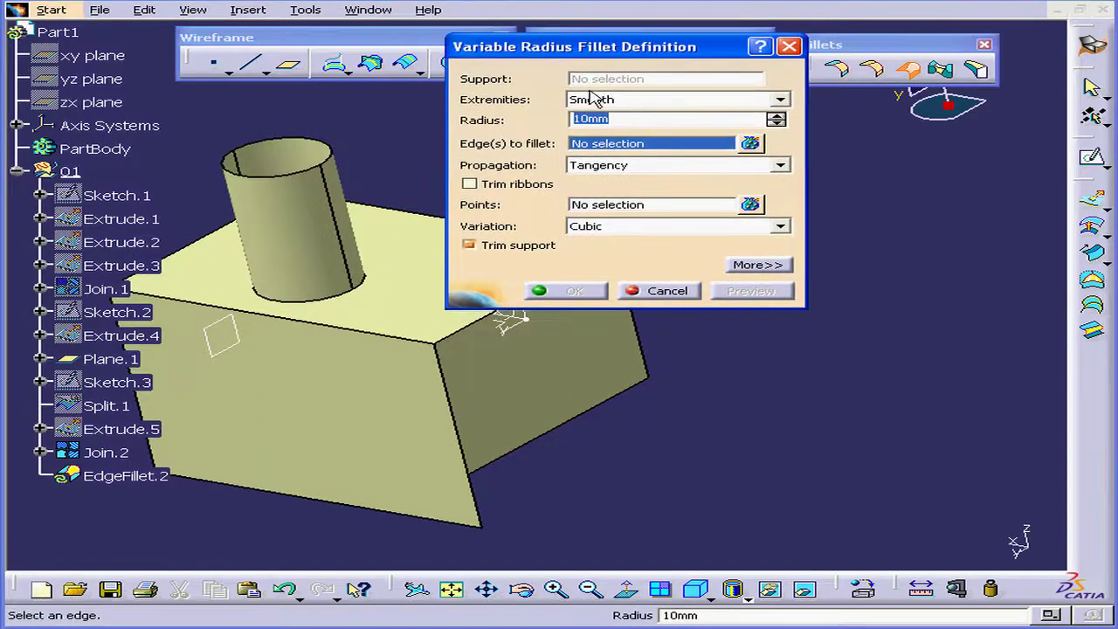
pyautogui.moveTo(390, 319); pyautogui.dragTo(389, 337, button='middle')
pyautogui.moveTo(485, 319); pyautogui.dragTo(390, 282, button='middle')
pyautogui.click(772, 267)
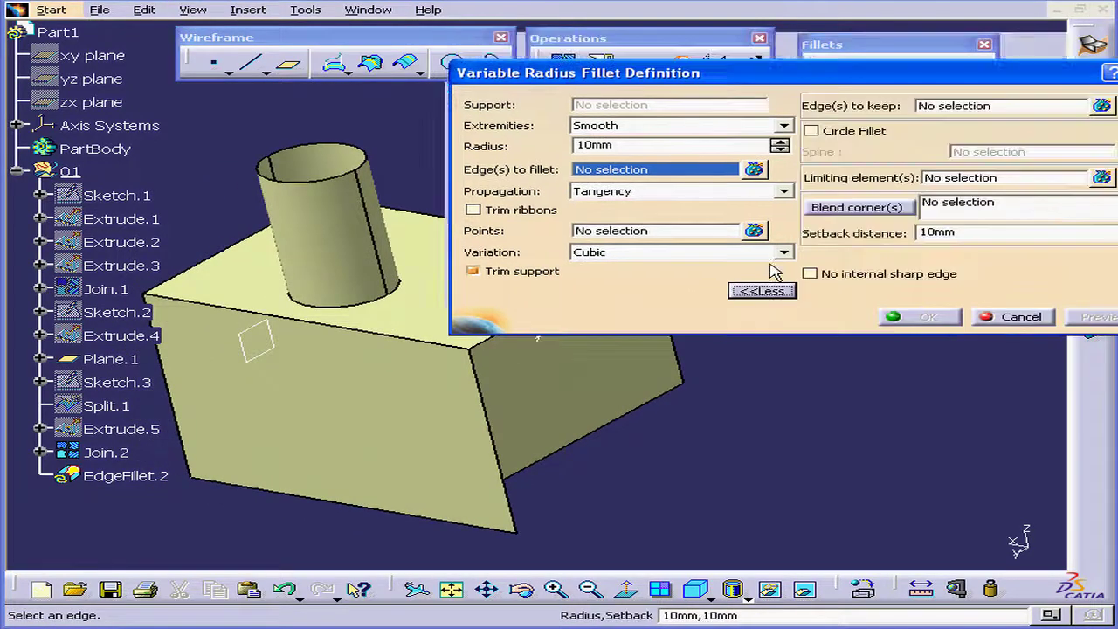
pyautogui.moveTo(739, 69); pyautogui.dragTo(682, 30)
pyautogui.moveTo(307, 337); pyautogui.dragTo(319, 393, button='middle')
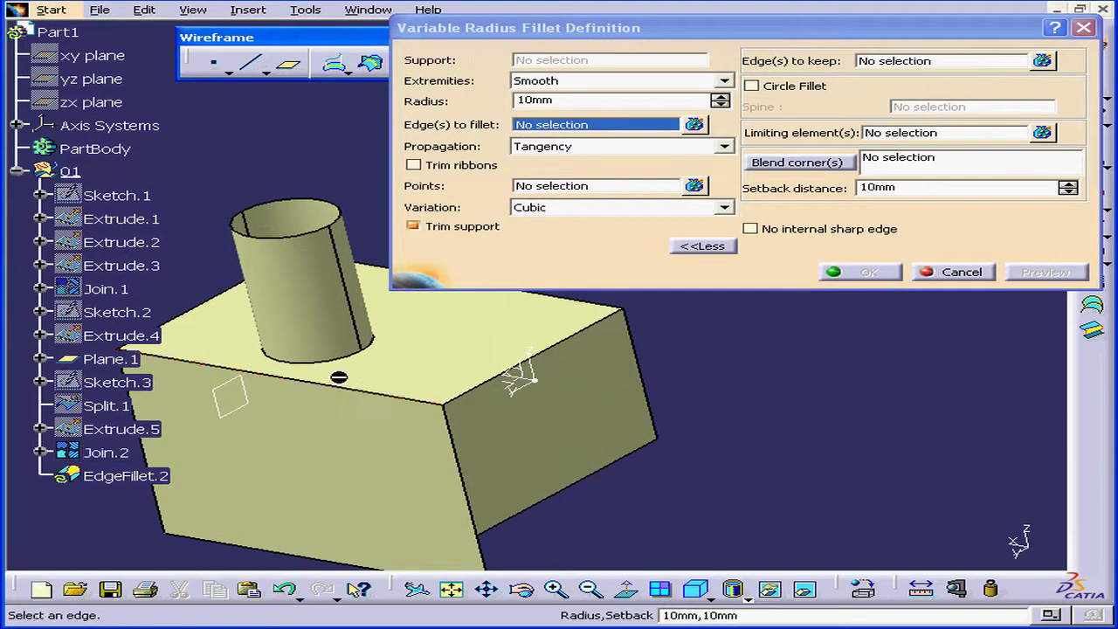
pyautogui.click(359, 361)
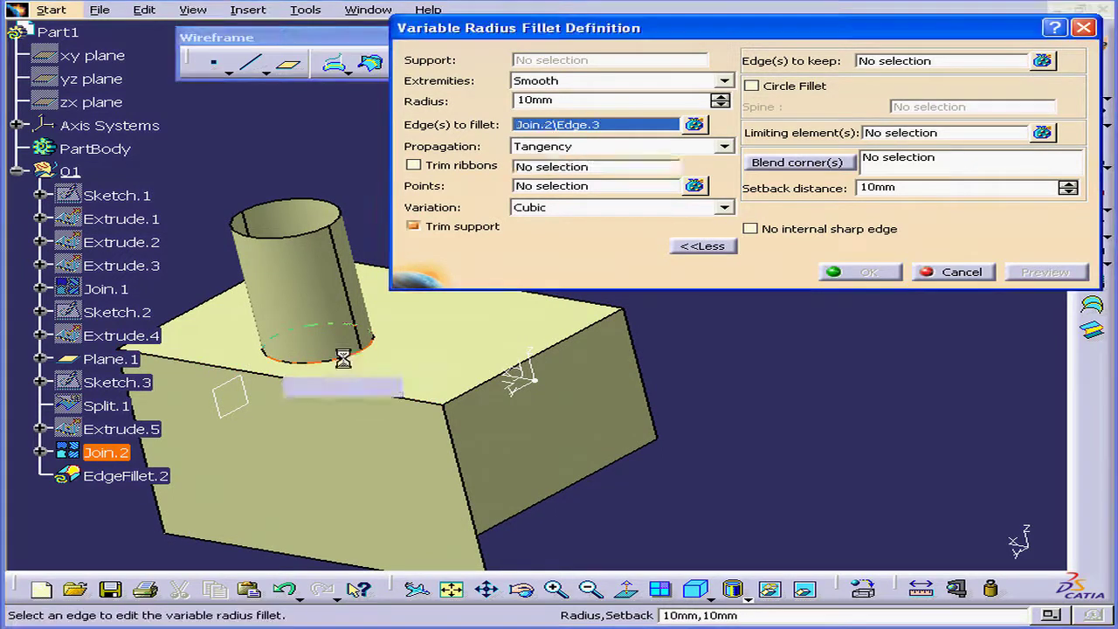
pyautogui.moveTo(387, 404); pyautogui.dragTo(331, 318, button='middle')
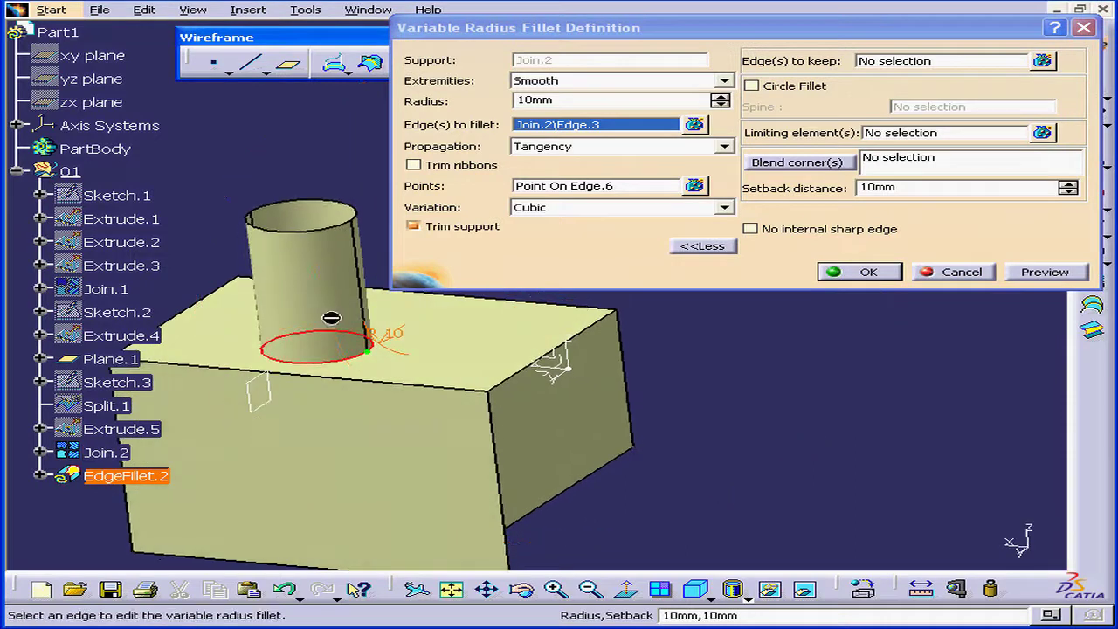
# Step: Set the fillet radius at the cylinder's base edge to 15 mm and preview the result
pyautogui.doubleClick(580, 101)
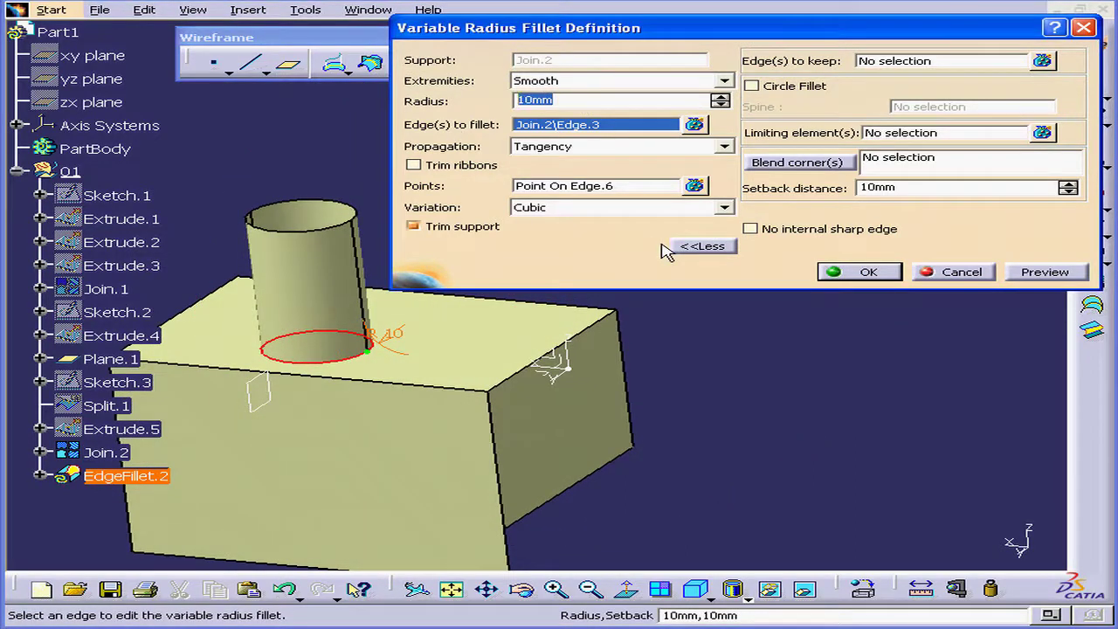
pyautogui.write('15')
pyautogui.press('Return')
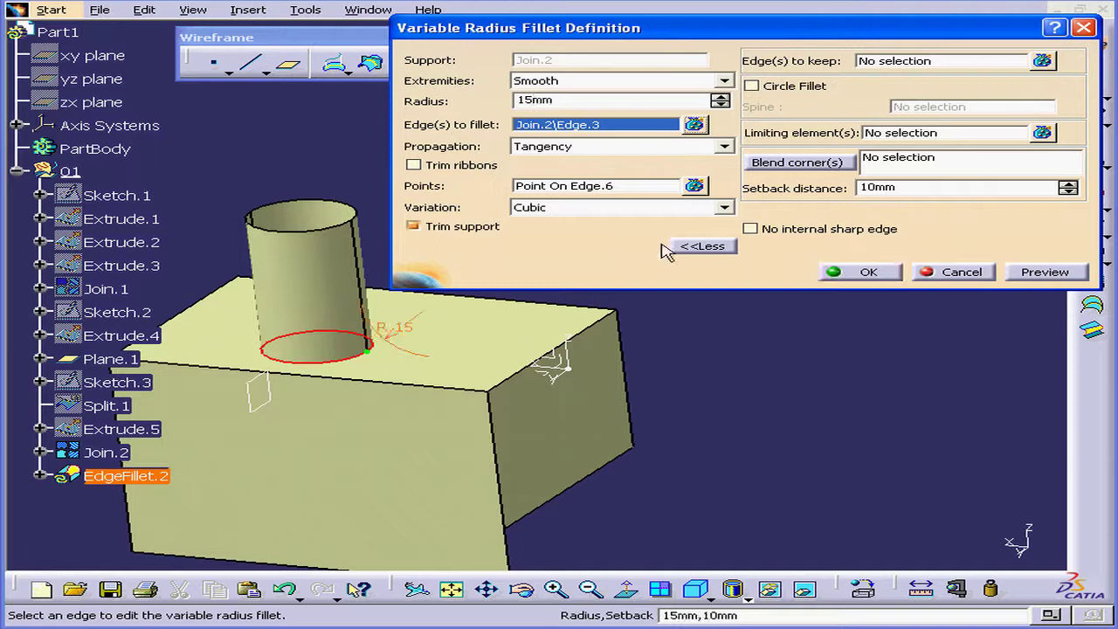
pyautogui.click(1023, 274)
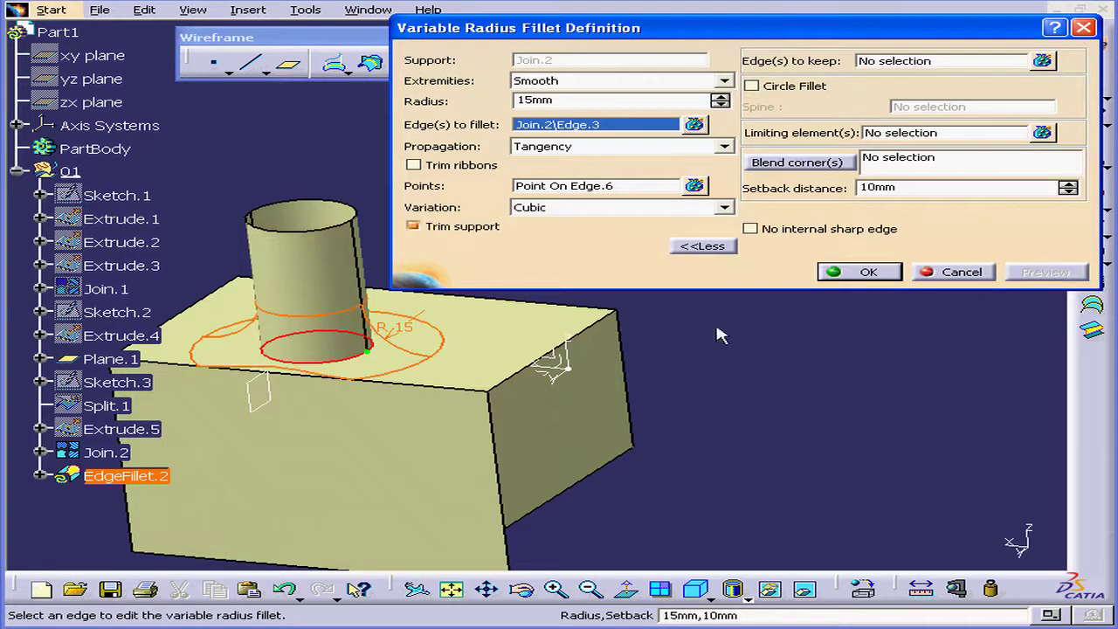
pyautogui.moveTo(432, 390); pyautogui.dragTo(502, 398, button='middle')
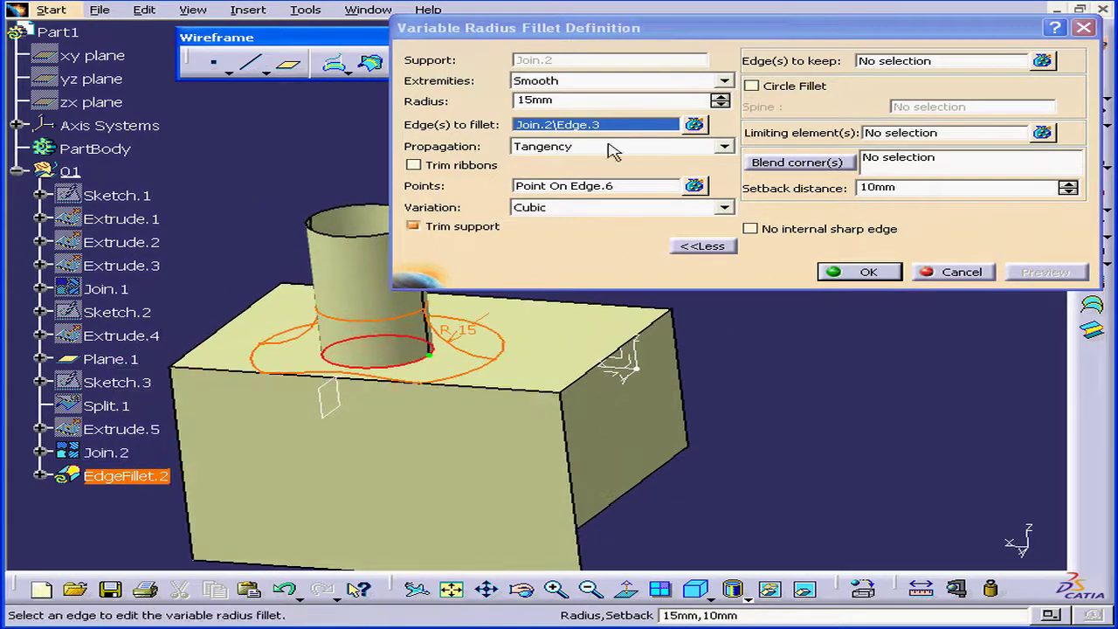
# Step: Set the fillet radius at the cylinder's base edge to 18 mm, preview it from several angles and apply the fillet
pyautogui.click(574, 98)
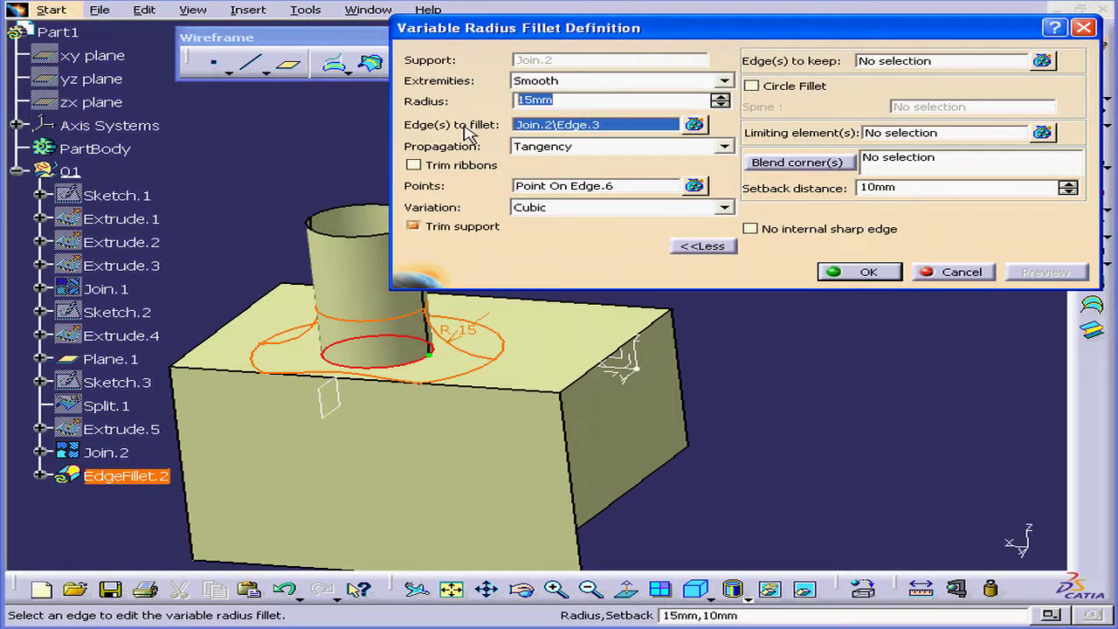
pyautogui.write('18')
pyautogui.press('Return')
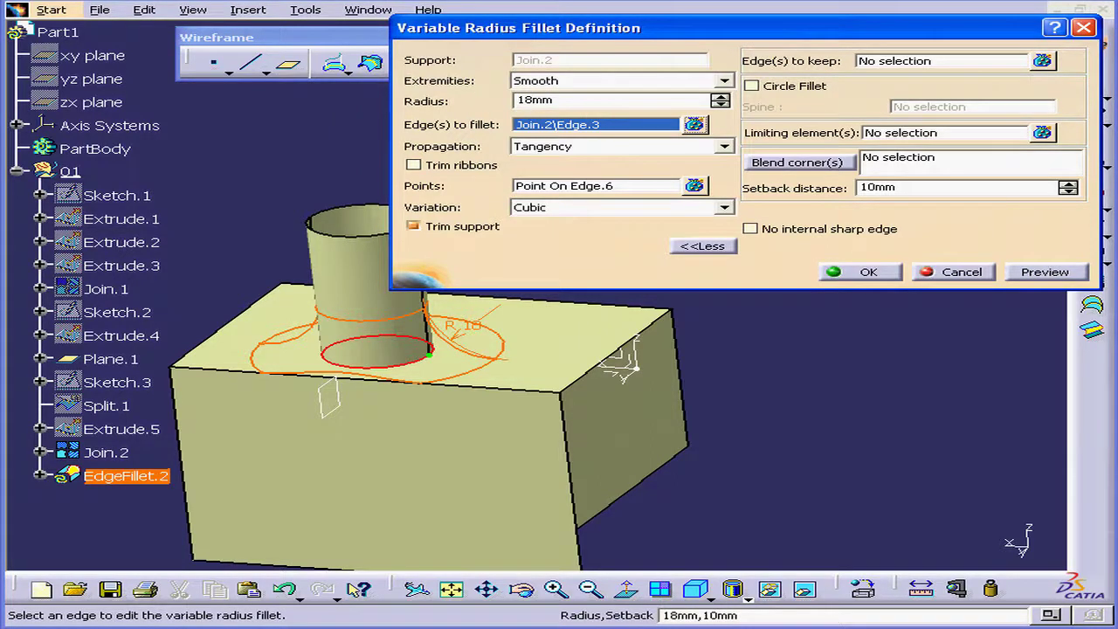
pyautogui.click(1049, 272)
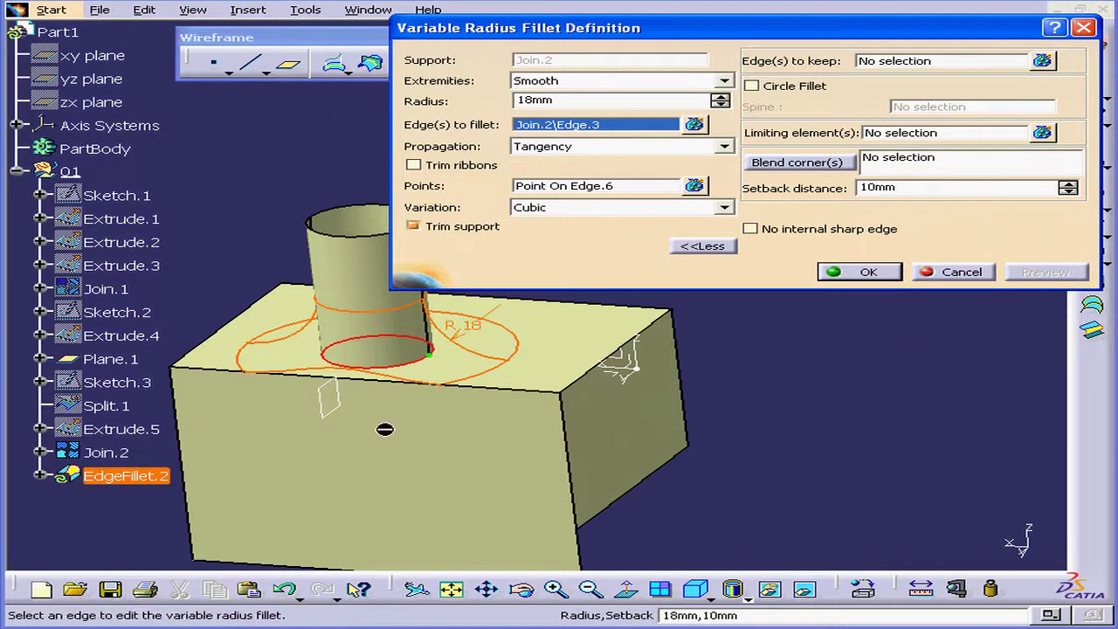
pyautogui.moveTo(372, 428); pyautogui.dragTo(472, 432, button='middle')
pyautogui.moveTo(316, 327); pyautogui.dragTo(306, 295, button='middle')
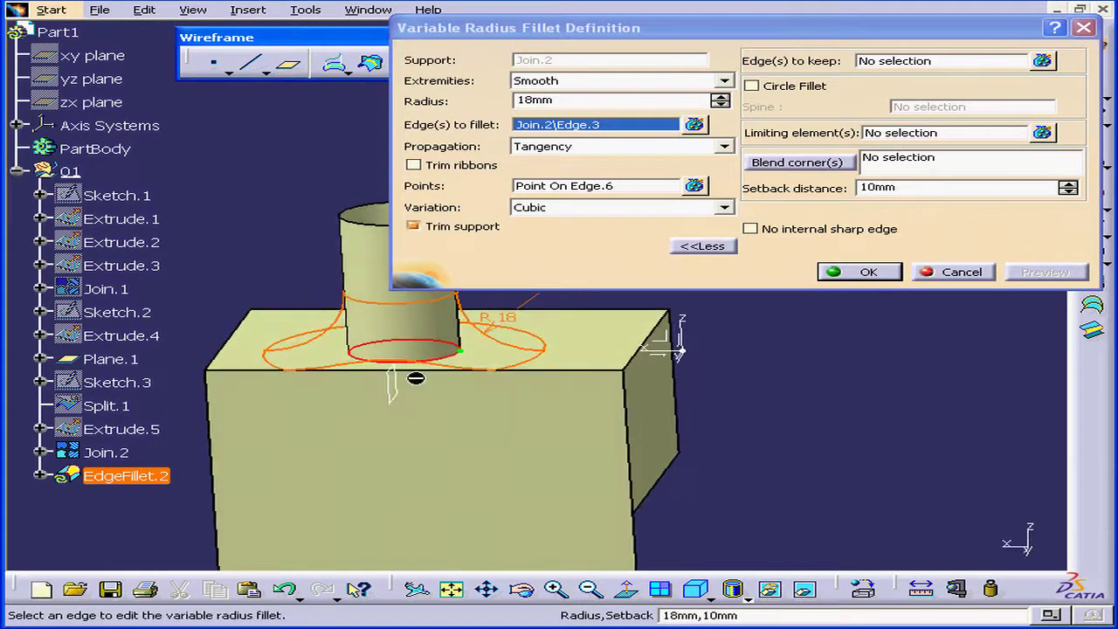
pyautogui.moveTo(428, 409); pyautogui.dragTo(395, 420, button='middle')
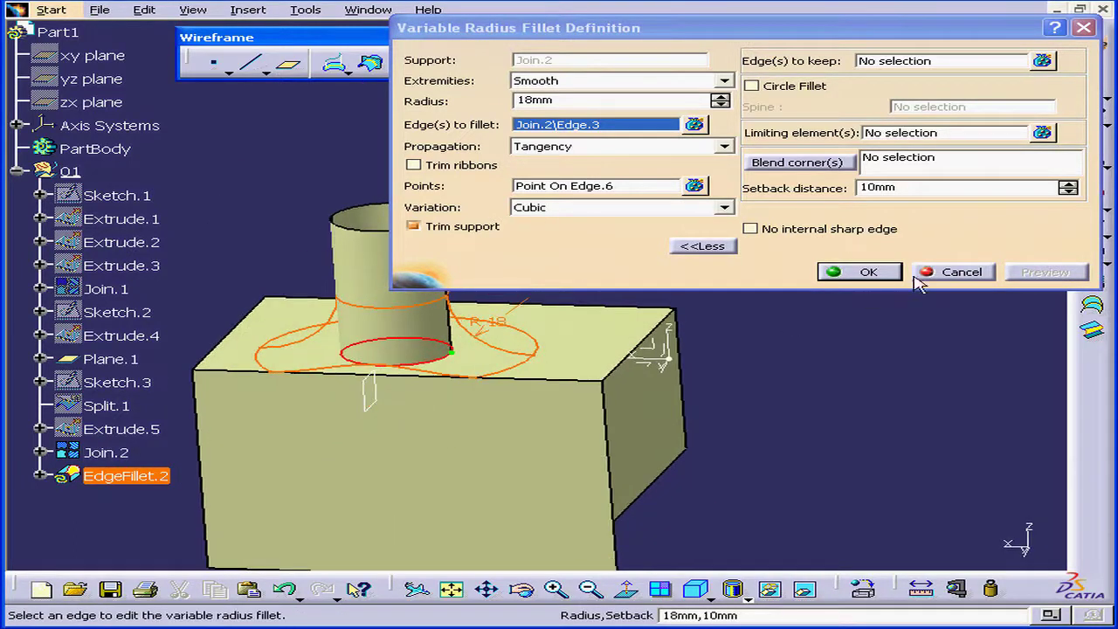
pyautogui.click(882, 274)
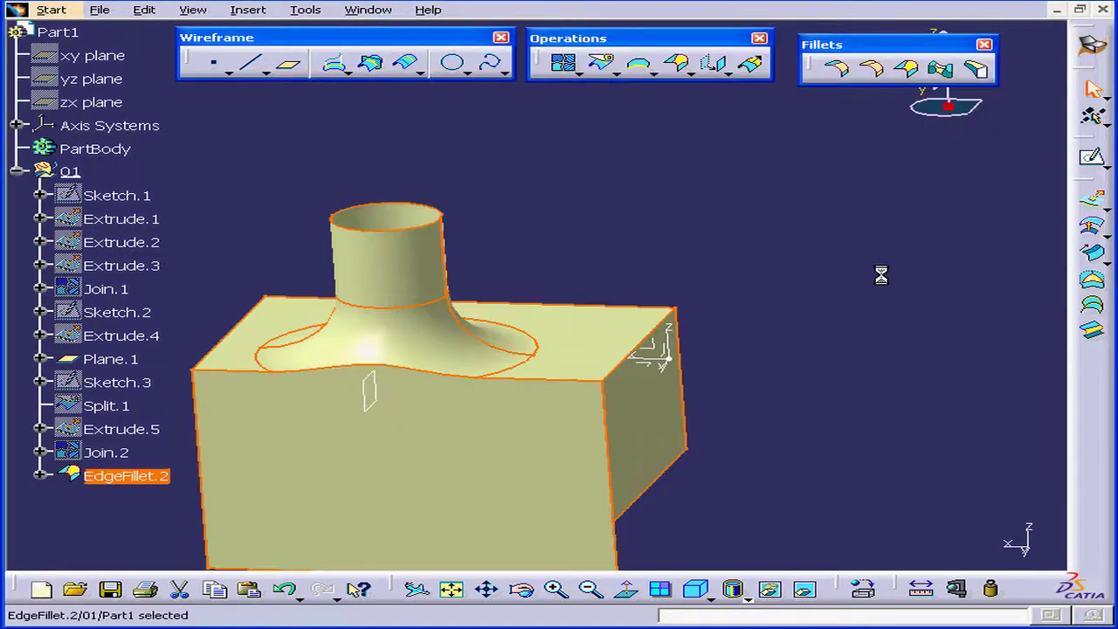
# Step: Edit the cylinder's base fillet to keep the box's front top edge, then preview, apply and inspect the result
pyautogui.doubleClick(127, 476)
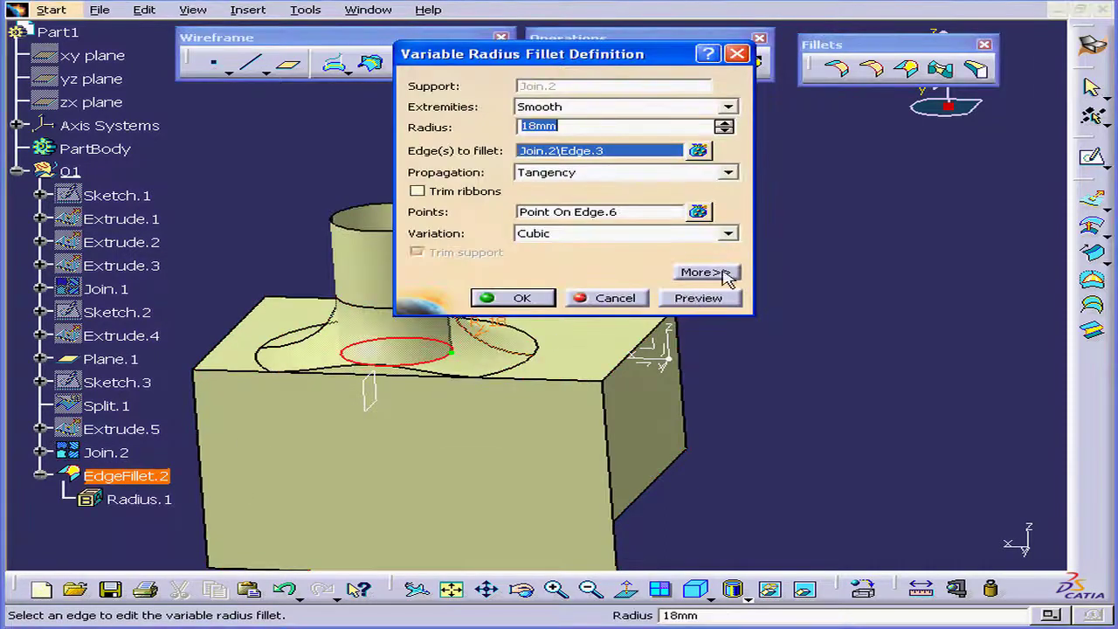
pyautogui.click(726, 274)
pyautogui.moveTo(855, 68); pyautogui.dragTo(895, 38)
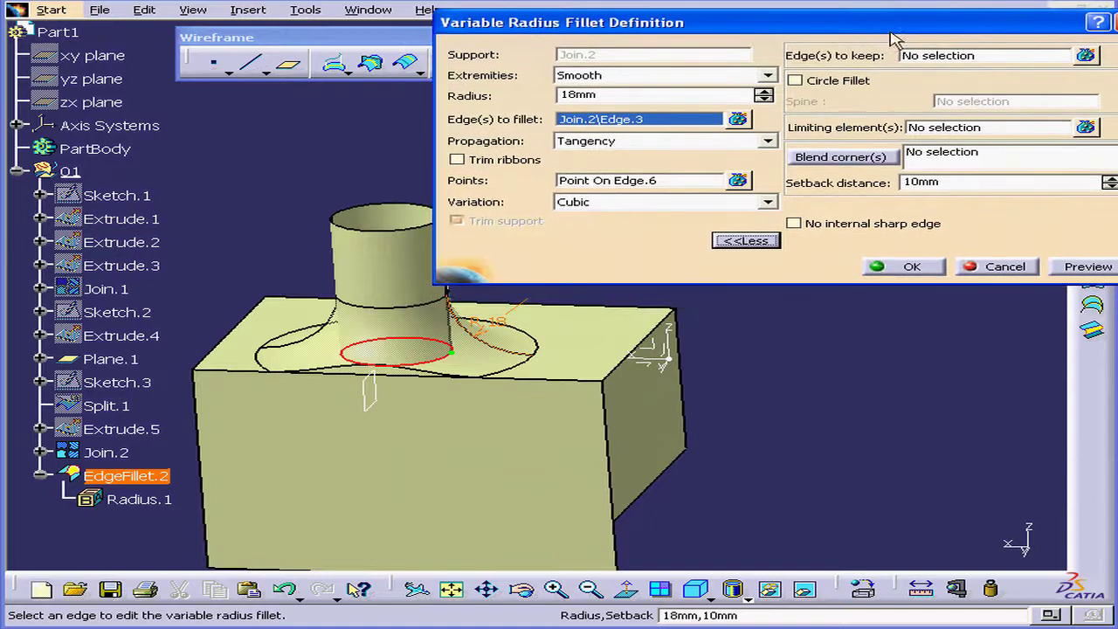
pyautogui.click(947, 57)
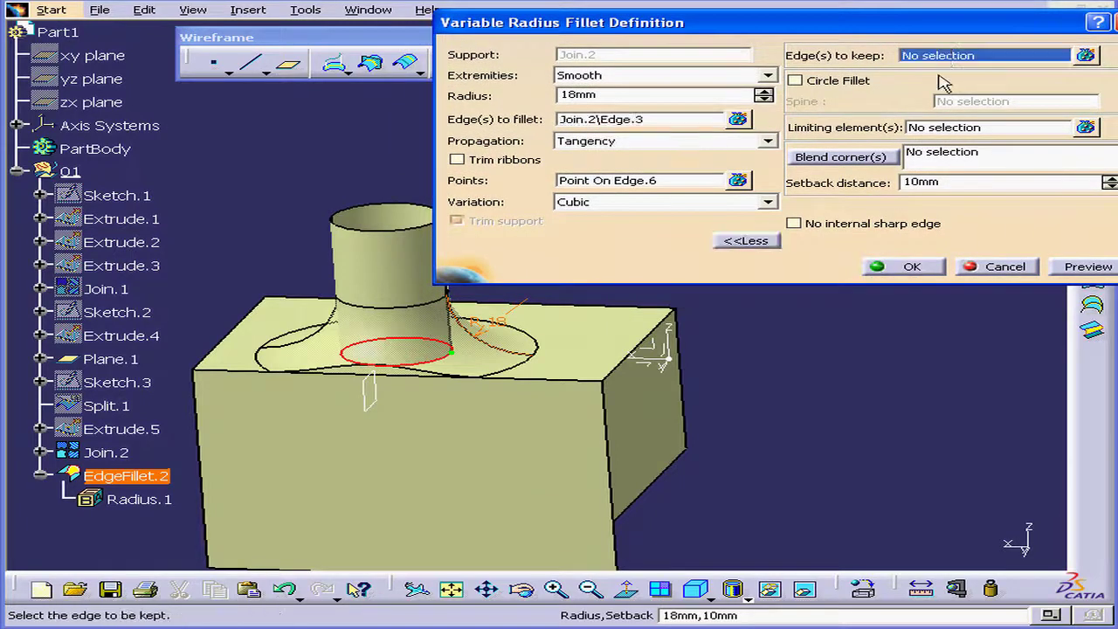
pyautogui.click(584, 379)
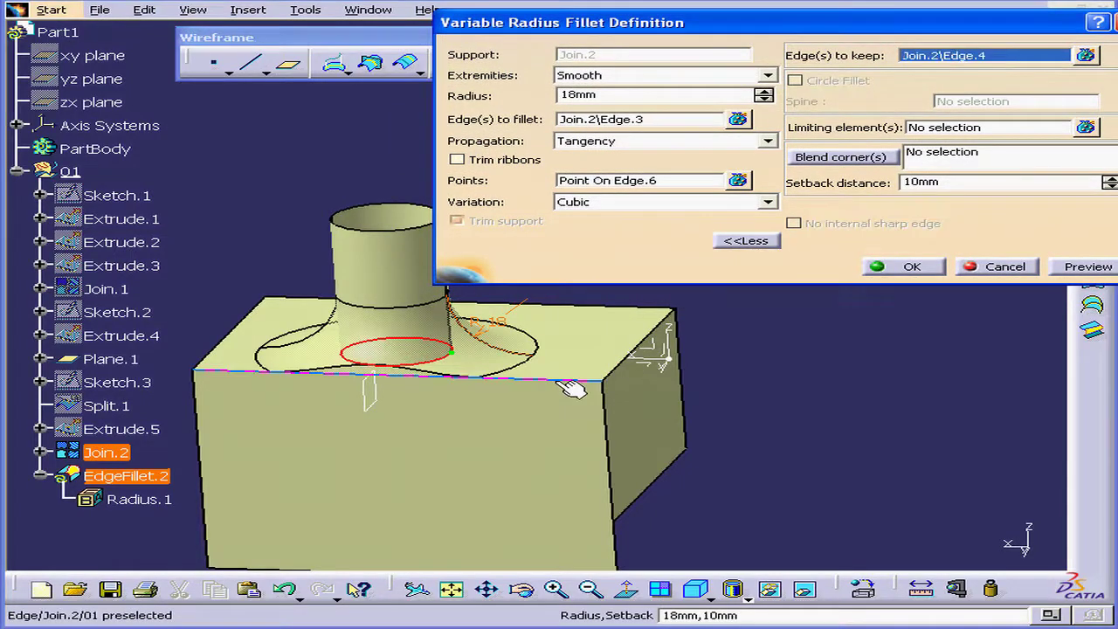
pyautogui.click(1083, 267)
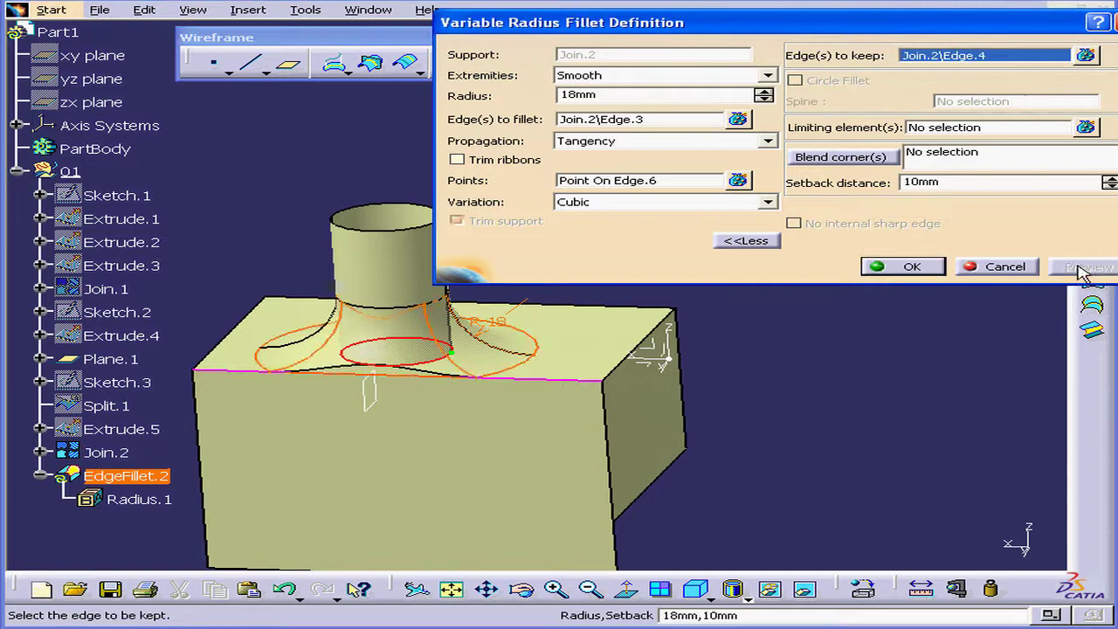
pyautogui.click(909, 267)
pyautogui.moveTo(268, 378); pyautogui.dragTo(242, 356, button='middle')
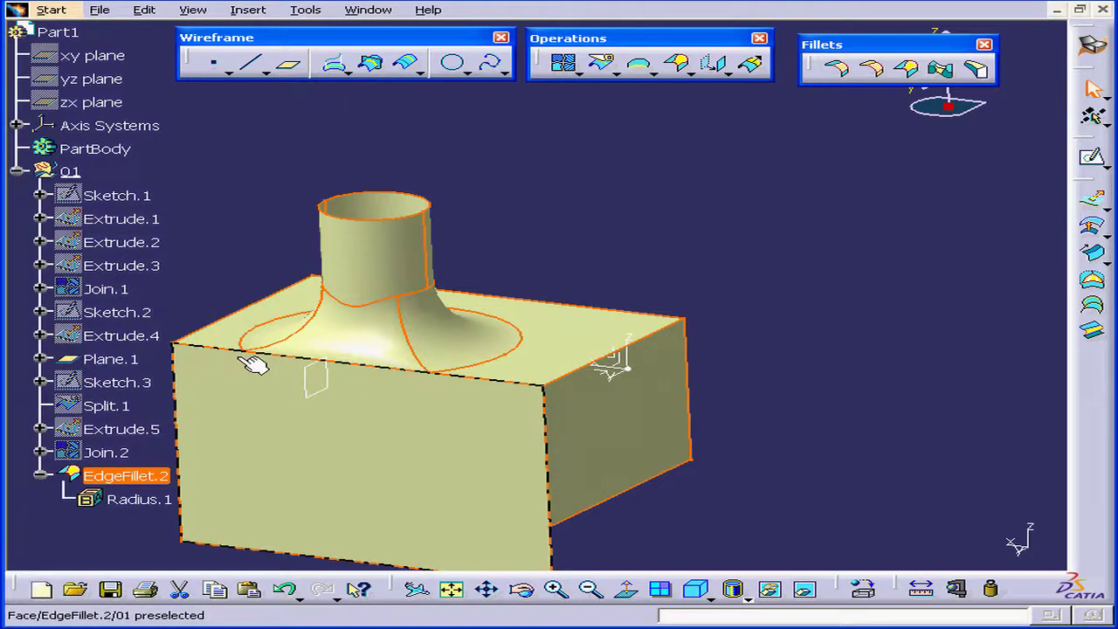
pyautogui.moveTo(292, 353); pyautogui.dragTo(250, 512, button='middle')
# Step: Limit the cylinder's base fillet with Plane.1, keeping the side away from the axis system, then preview, apply and inspect it
pyautogui.doubleClick(126, 475)
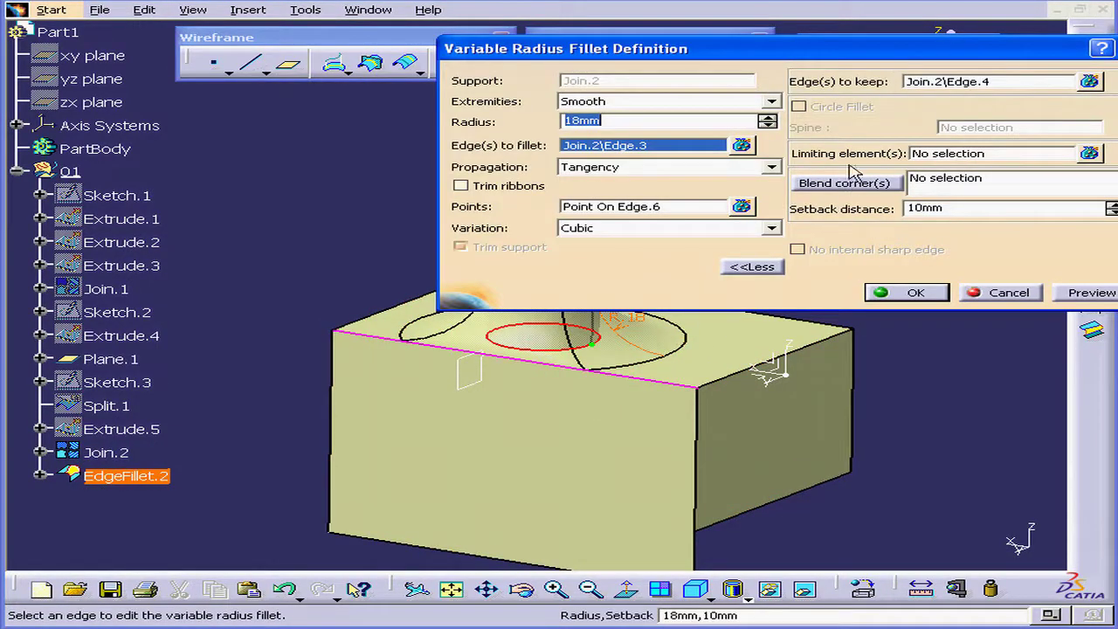
pyautogui.click(972, 156)
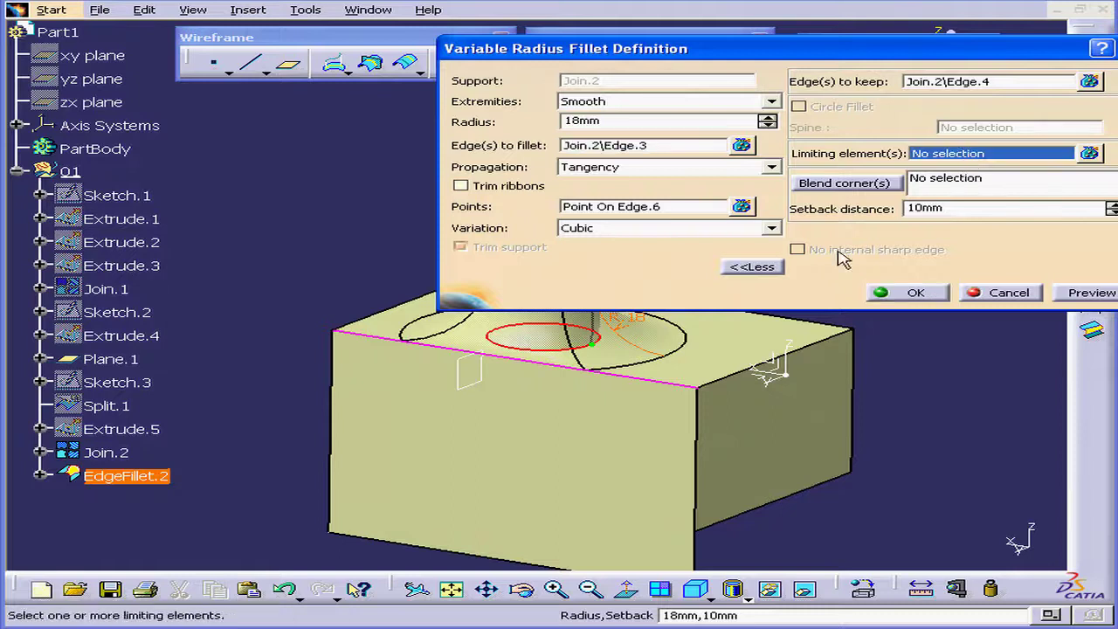
pyautogui.click(489, 382)
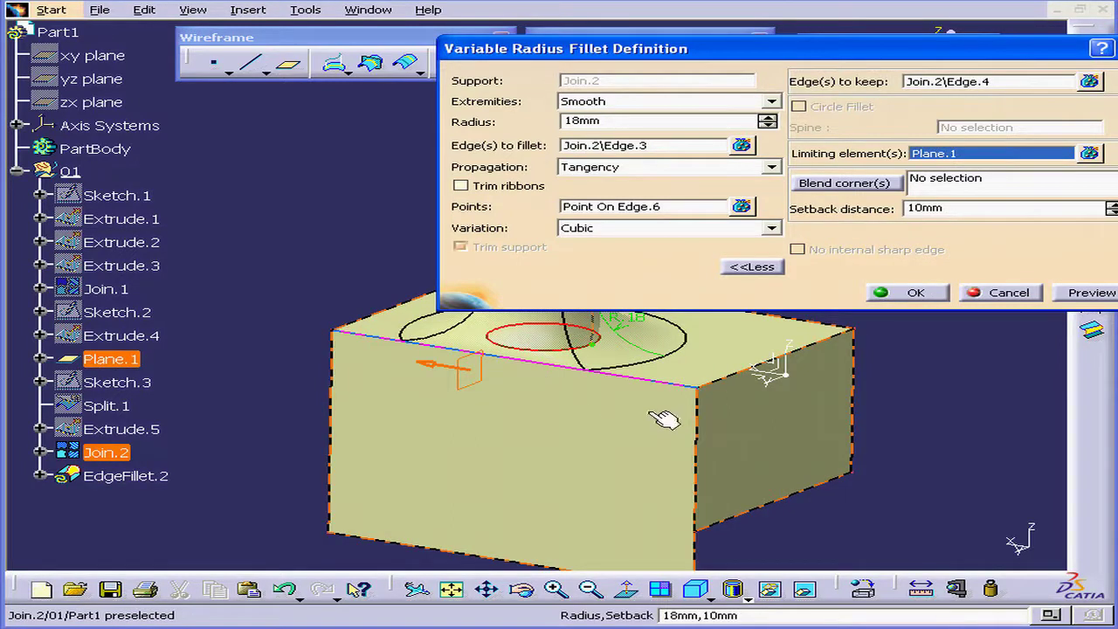
pyautogui.click(437, 365)
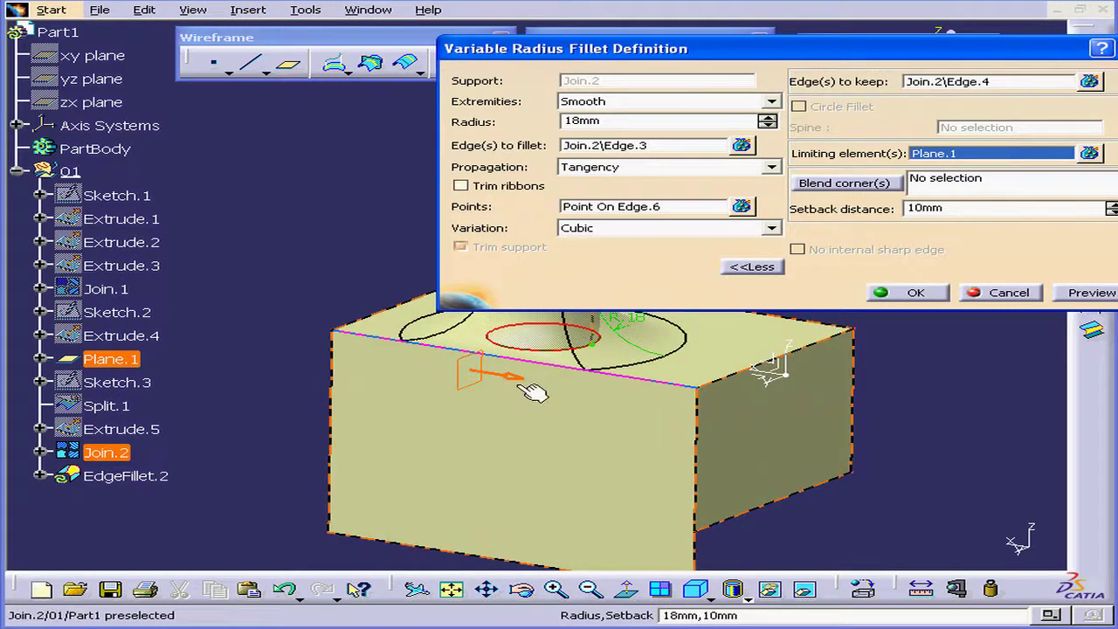
pyautogui.click(494, 378)
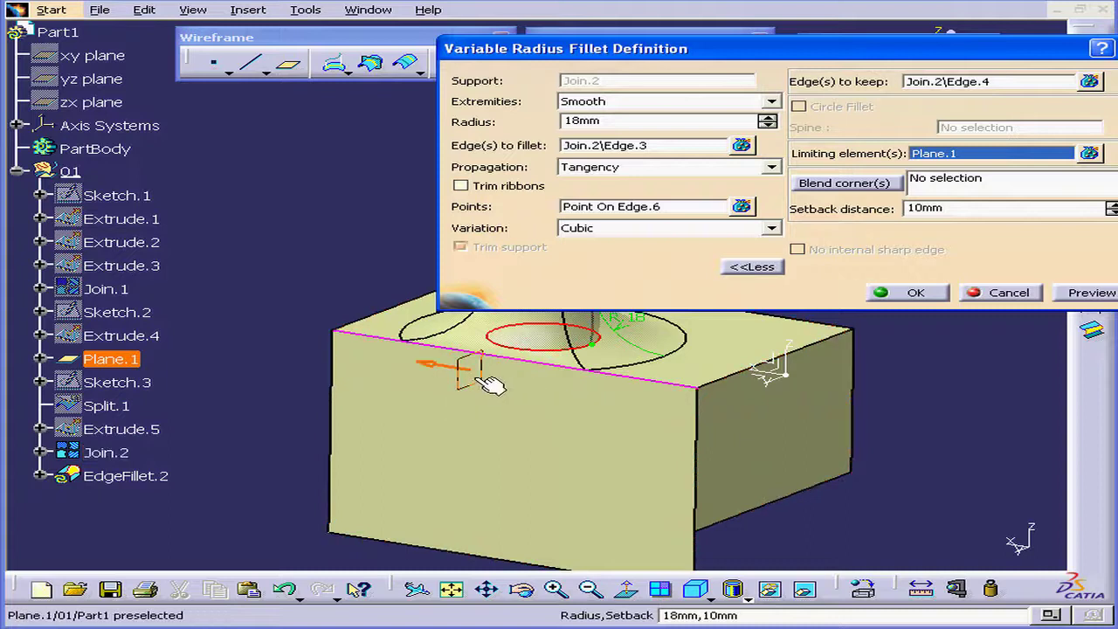
pyautogui.click(1083, 297)
pyautogui.click(909, 294)
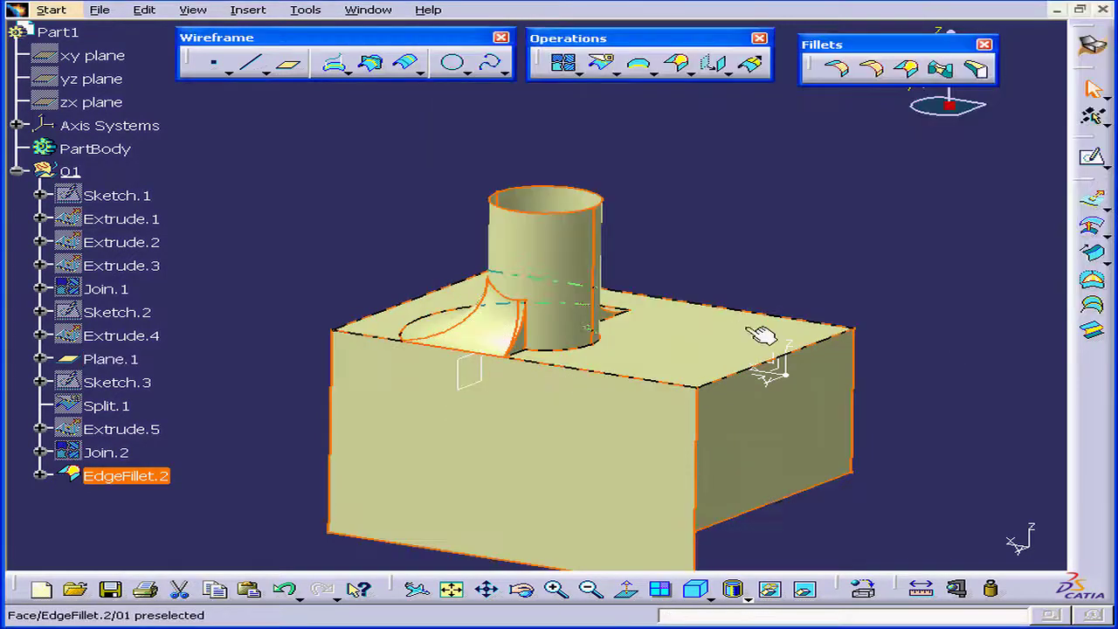
pyautogui.moveTo(725, 343); pyautogui.dragTo(543, 414, button='middle')
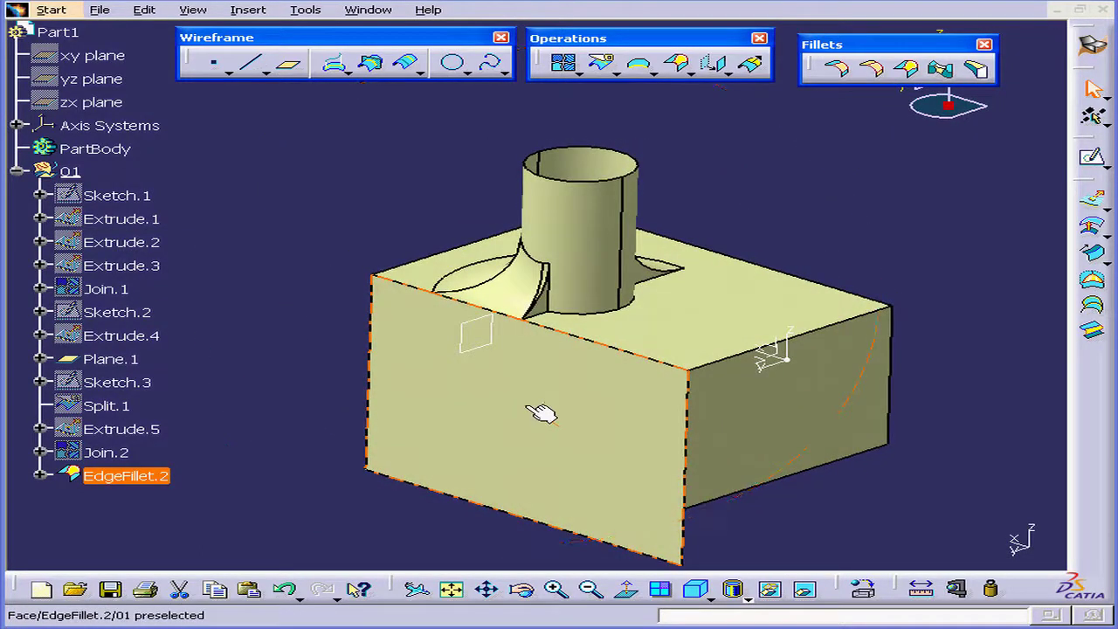